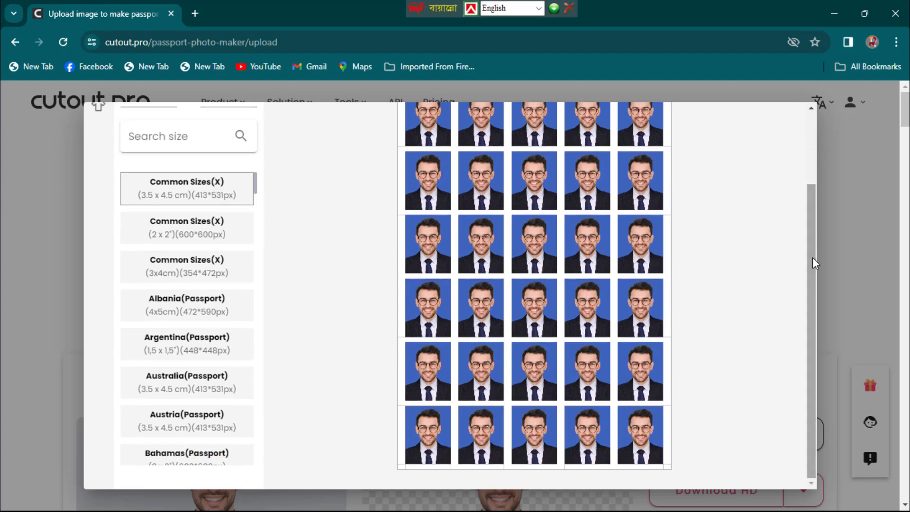
# Set the print sheet's paper size to 3.5 x 5 inch and apply it
pyautogui.scroll(1, 813, 316)
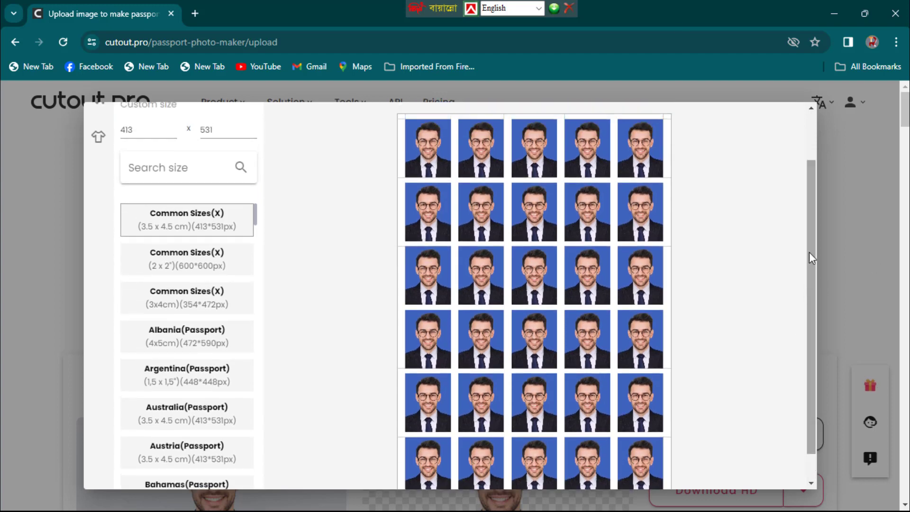
pyautogui.scroll(1, 809, 252)
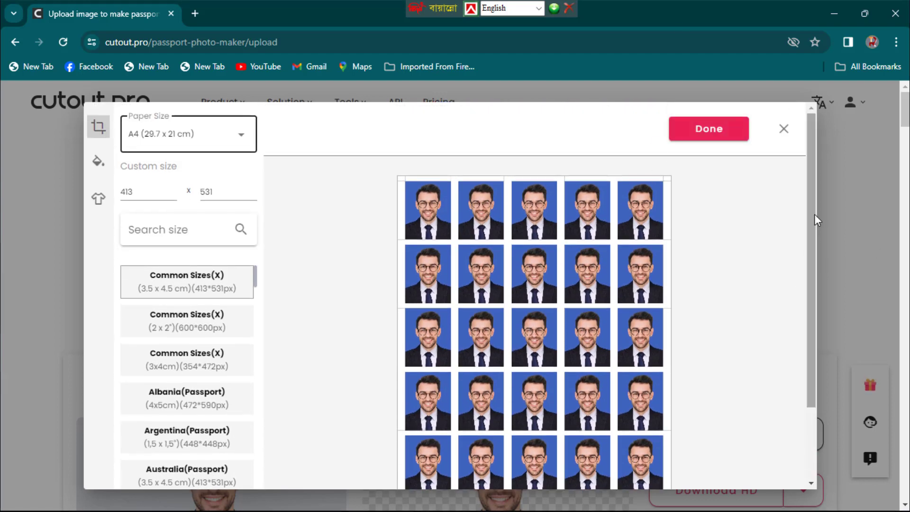
pyautogui.scroll(-1, 811, 237)
pyautogui.scroll(1, 806, 263)
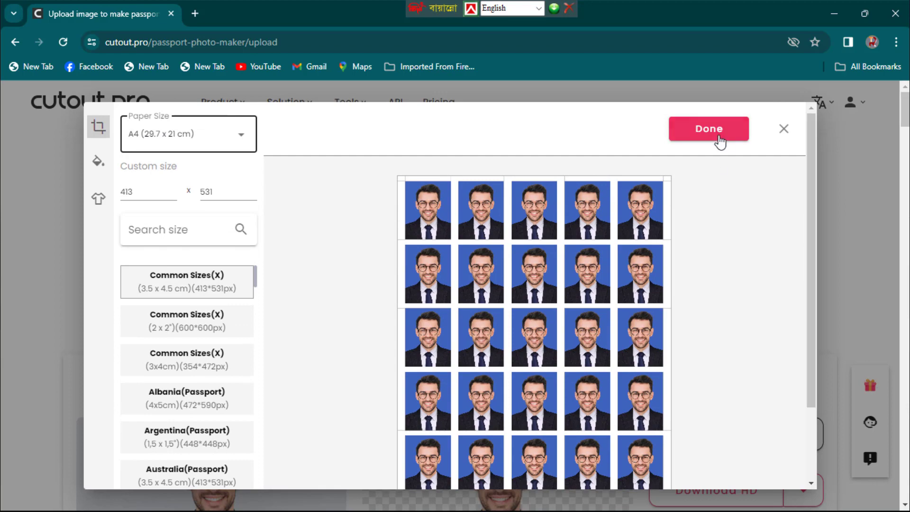
pyautogui.click(238, 141)
pyautogui.click(209, 170)
pyautogui.scroll(-1, 812, 271)
pyautogui.scroll(1, 758, 190)
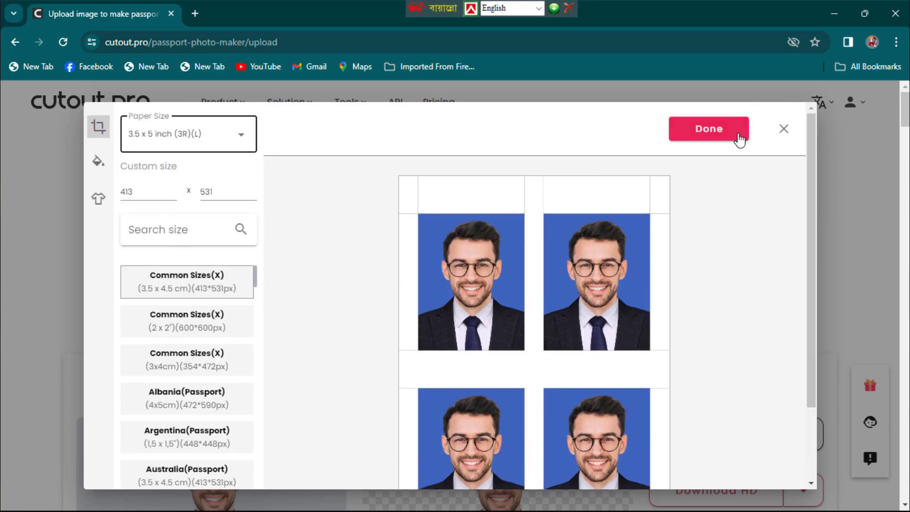
pyautogui.click(738, 139)
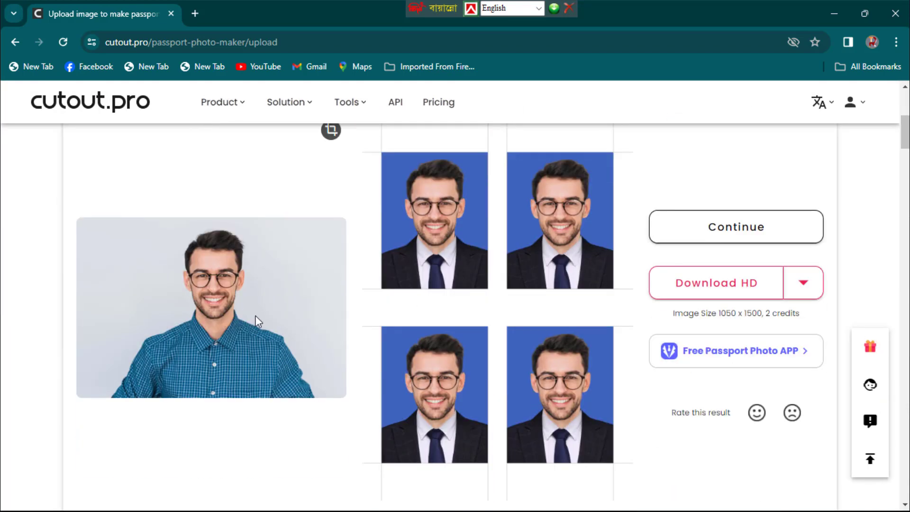
# Download the four-up sheet as a JPG and open the downloaded file
pyautogui.click(805, 287)
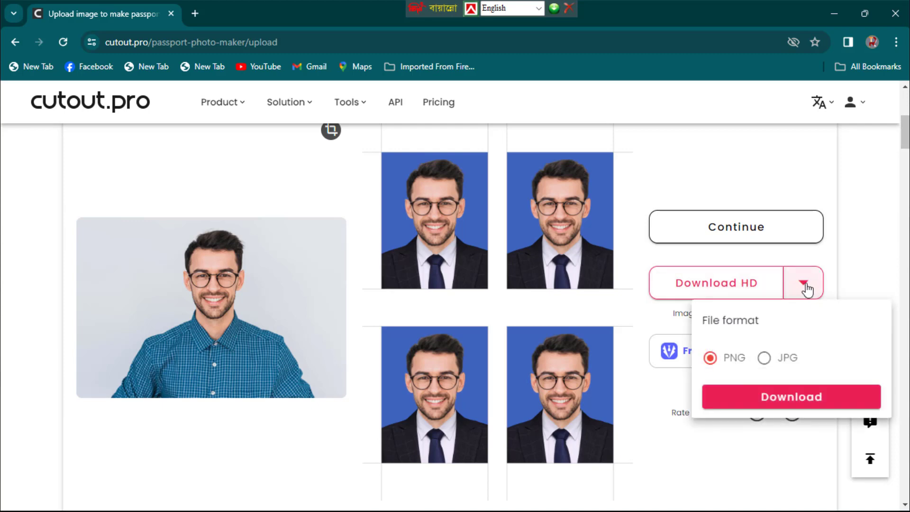
pyautogui.click(786, 357)
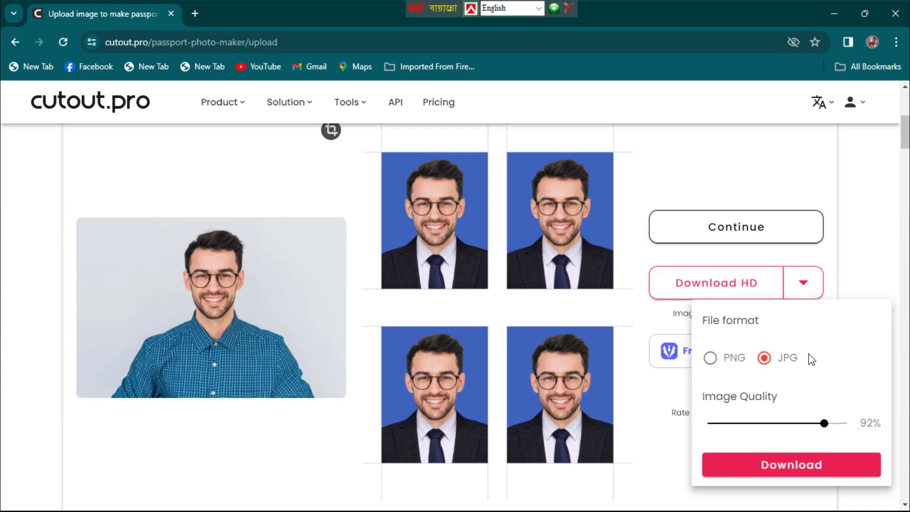
pyautogui.click(807, 471)
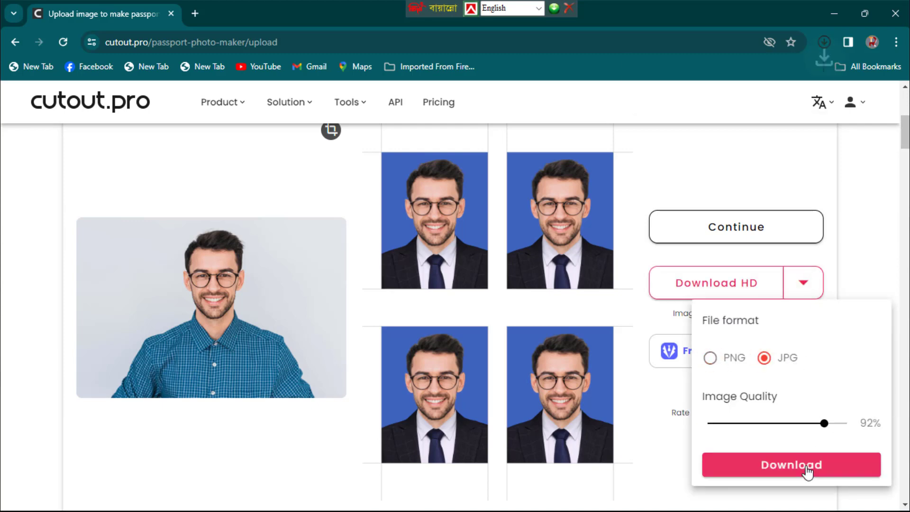
pyautogui.click(822, 47)
pyautogui.doubleClick(697, 122)
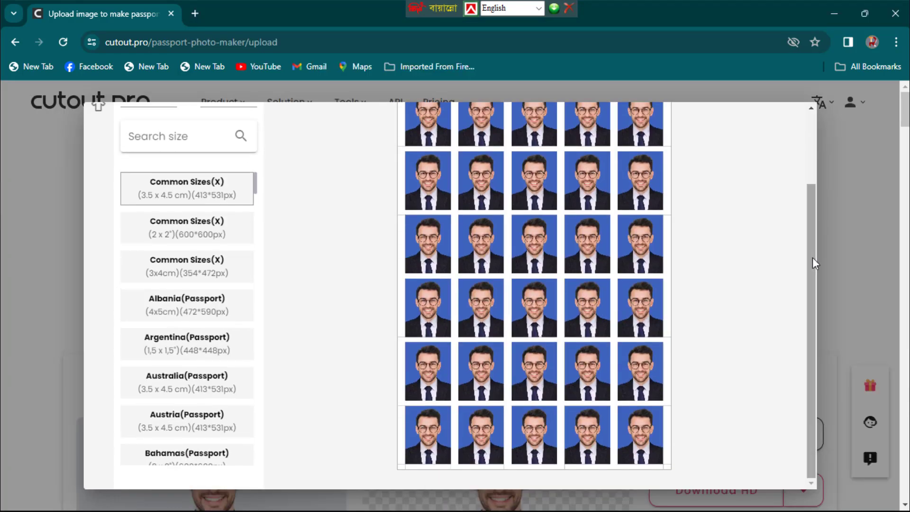
# Choose the 3.5 x 5 inch (3R)(L) paper size again and apply it
pyautogui.moveTo(810, 314)
pyautogui.mouseDown()
pyautogui.moveTo(796, 247)
pyautogui.moveTo(815, 334)
pyautogui.moveTo(807, 202)
pyautogui.mouseUp()
pyautogui.click(230, 132)
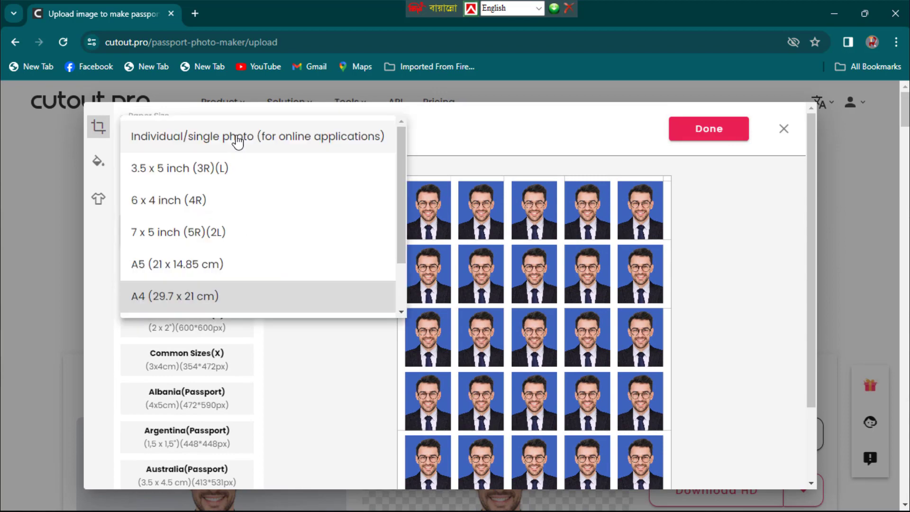
pyautogui.click(203, 169)
pyautogui.click(709, 123)
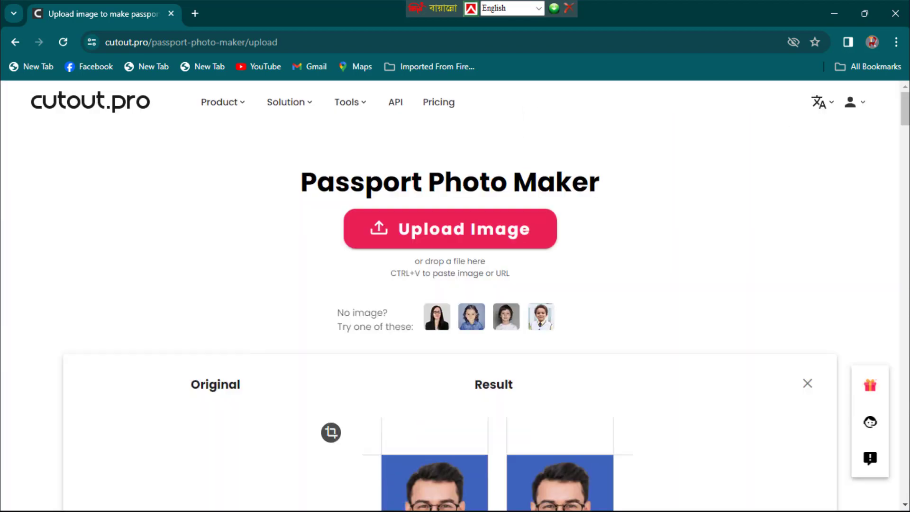
# Download the four-up sheet as a JPG and open the file
pyautogui.scroll(-6, 223, 316)
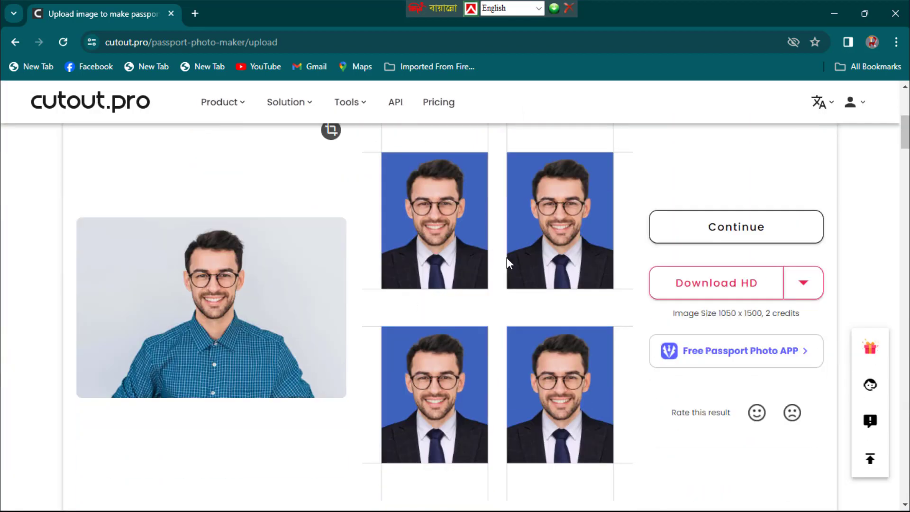
pyautogui.click(803, 284)
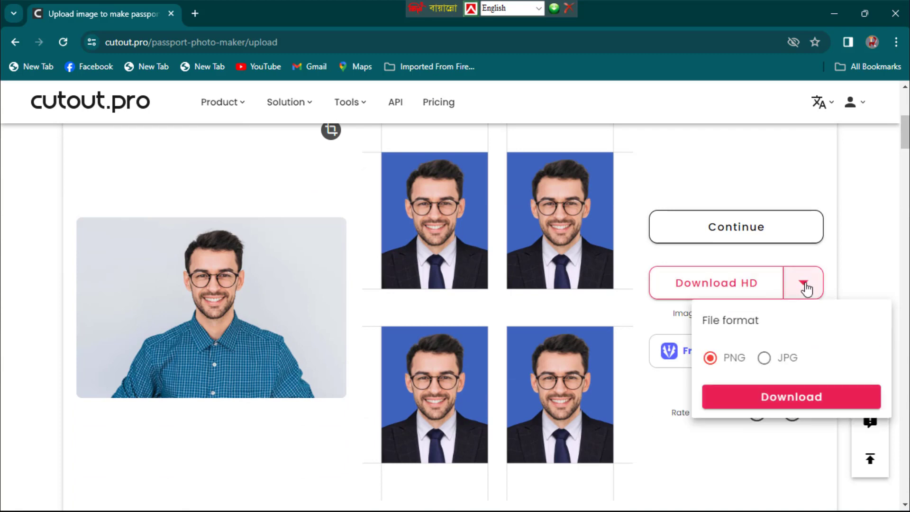
pyautogui.click(764, 359)
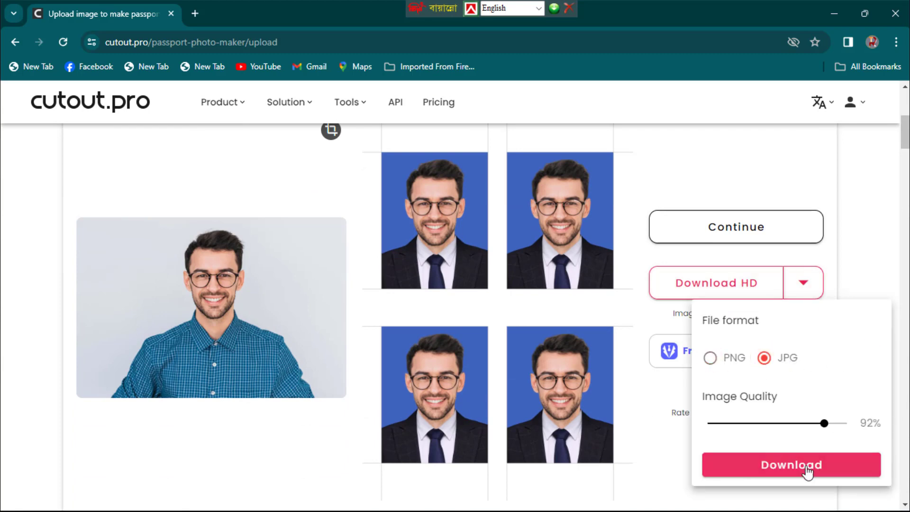
pyautogui.click(808, 468)
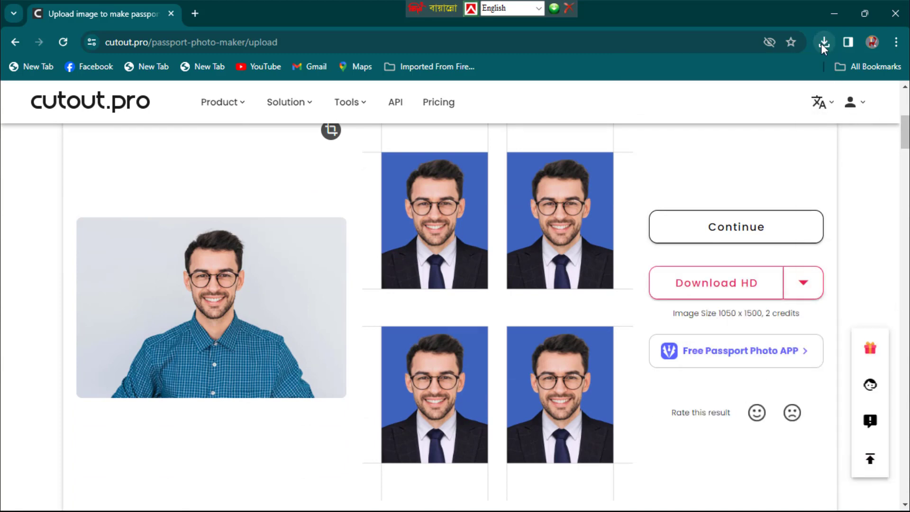
pyautogui.click(823, 43)
pyautogui.doubleClick(701, 102)
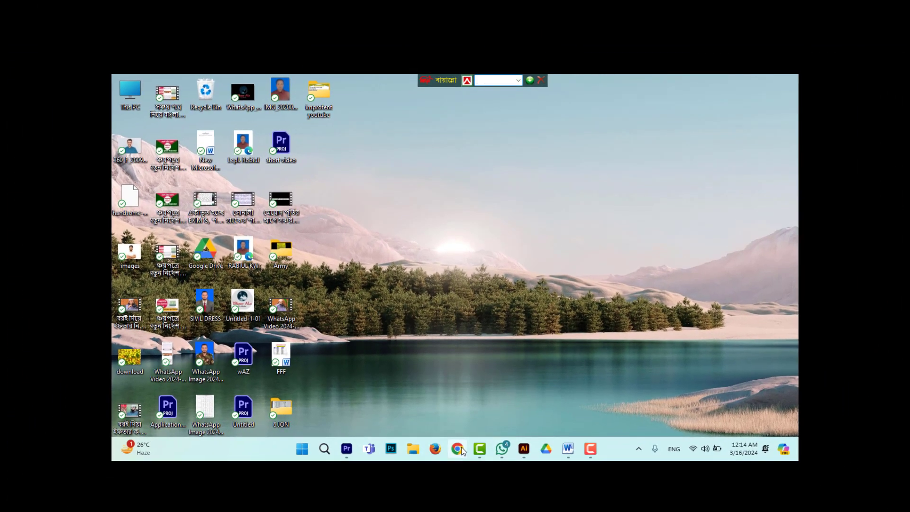
# Launch Chrome and go to cutout.pro
pyautogui.click(457, 447)
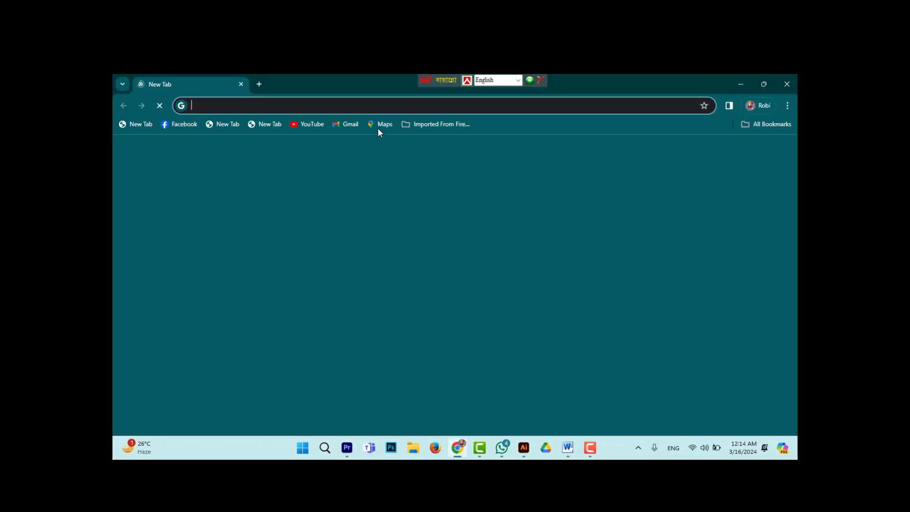
pyautogui.click(259, 110)
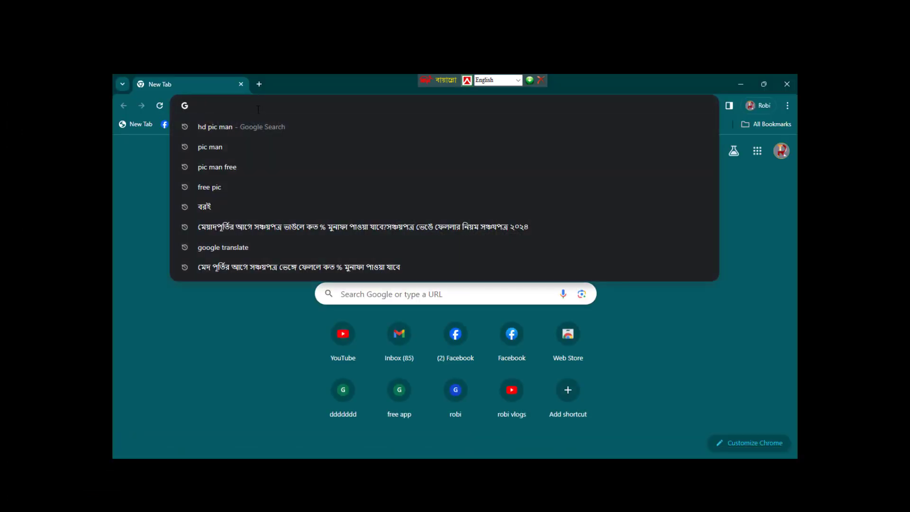
pyautogui.write('c')
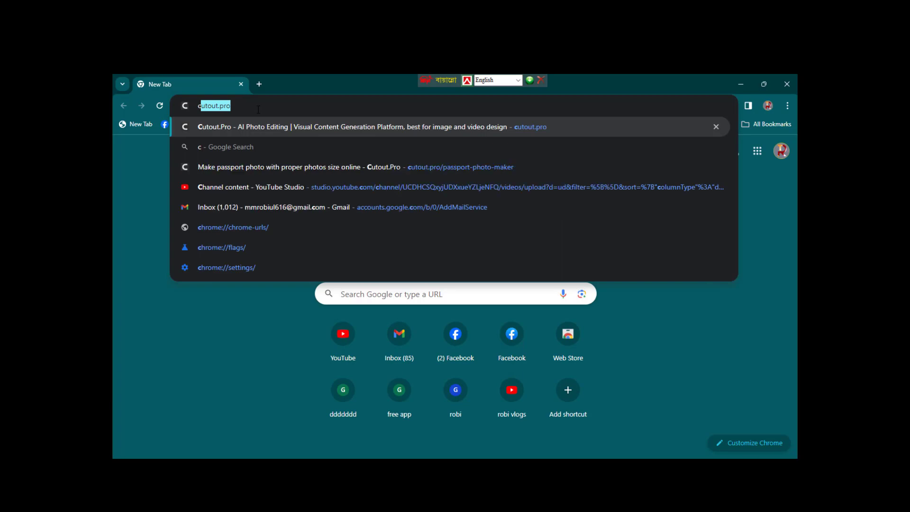
pyautogui.write('ut')
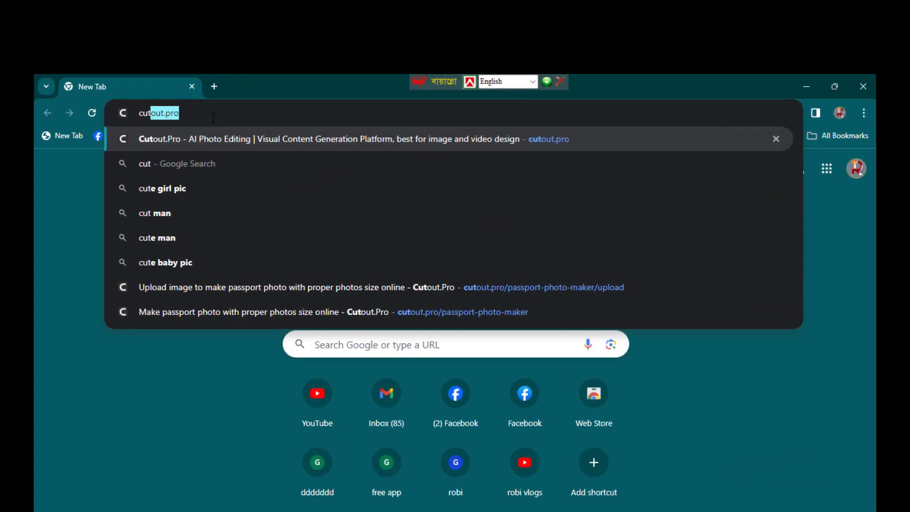
pyautogui.write('out')
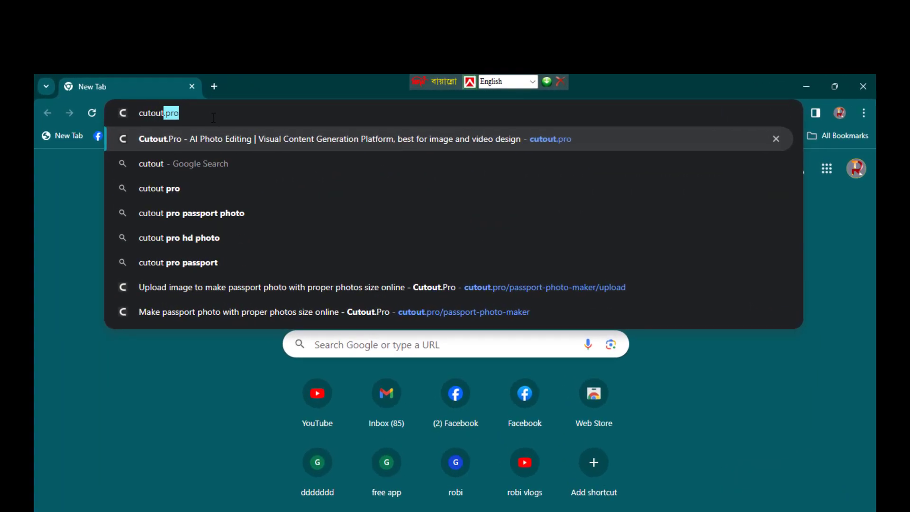
pyautogui.write('.')
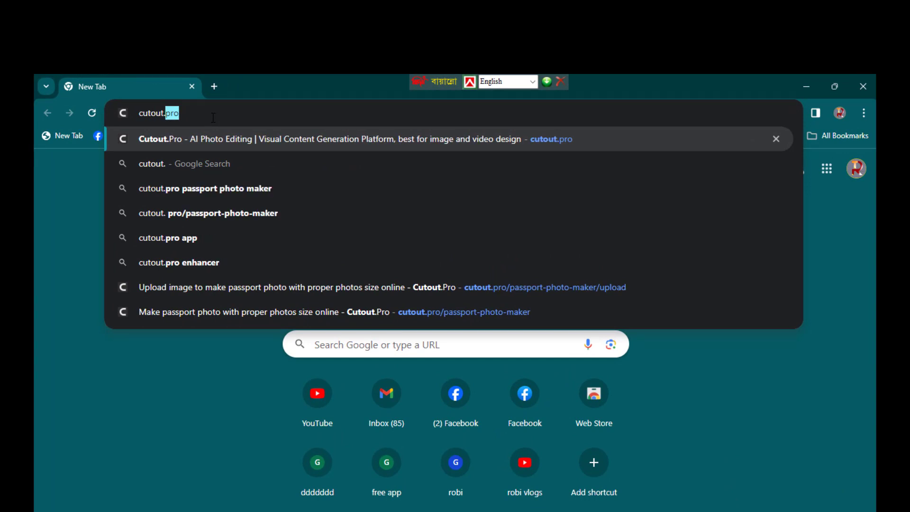
pyautogui.write('pr')
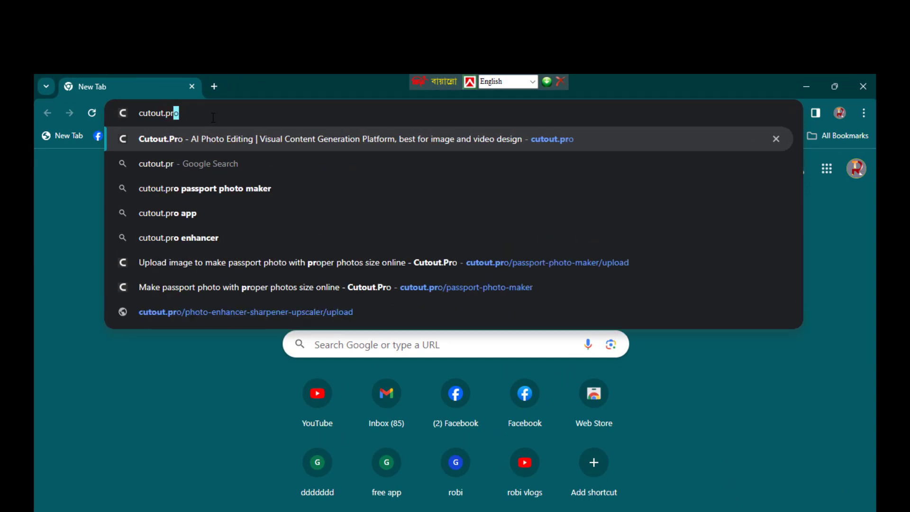
pyautogui.write('o')
pyautogui.press('Return')
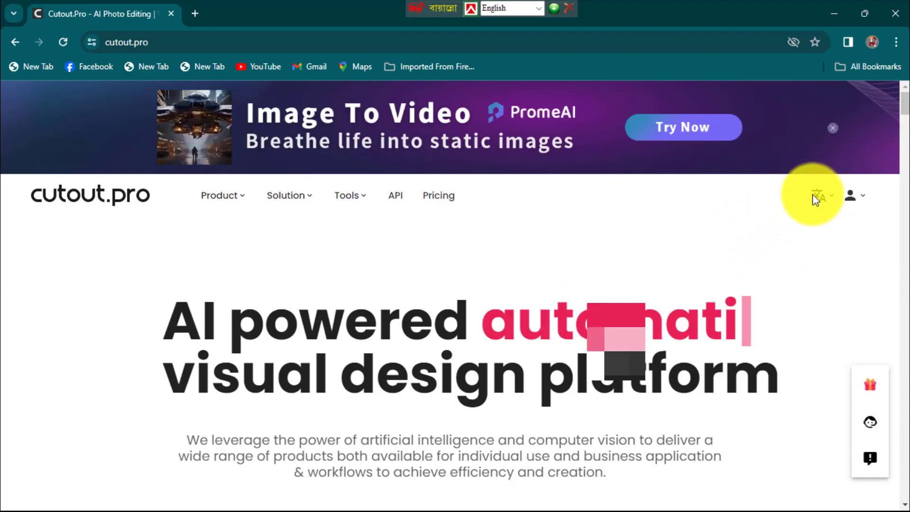
# Scroll down the Cutout.Pro home page past the AI tools to reach Passport Photo Maker
pyautogui.moveTo(904, 102); pyautogui.dragTo(905, 190)
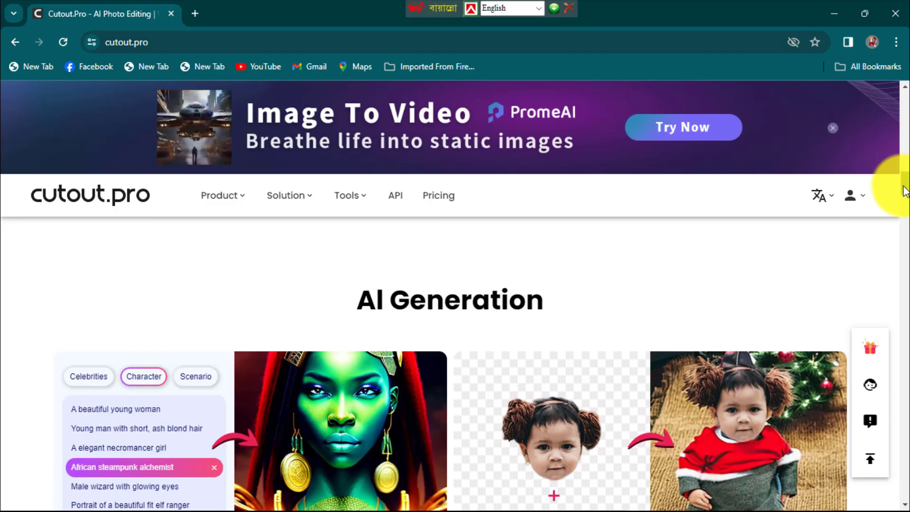
pyautogui.moveTo(905, 191); pyautogui.dragTo(905, 197)
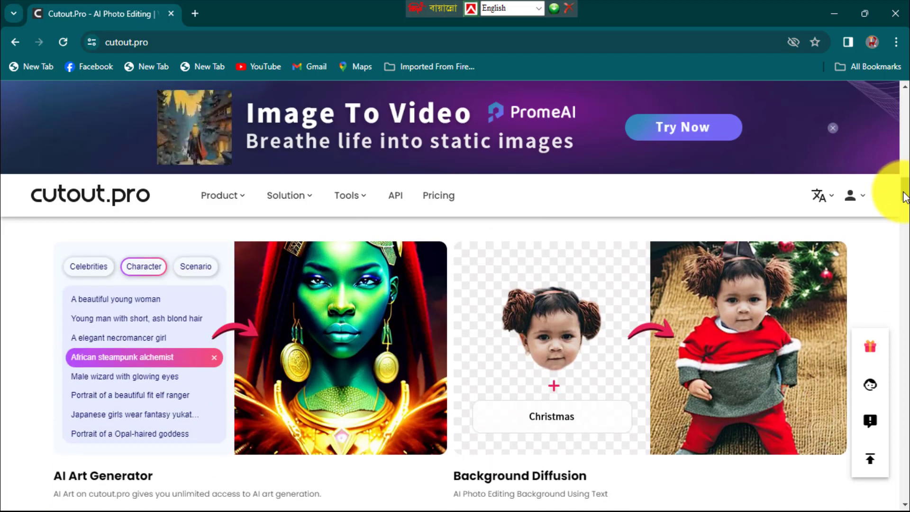
pyautogui.moveTo(906, 197); pyautogui.dragTo(905, 205)
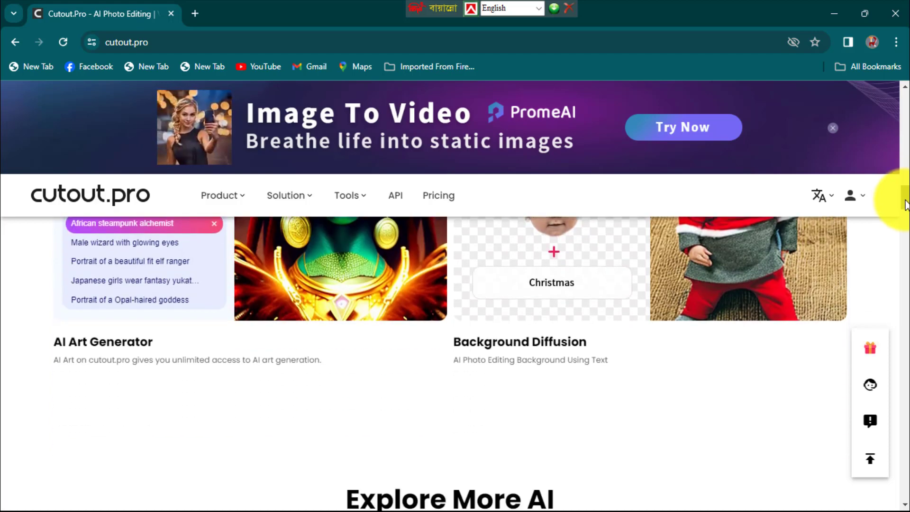
pyautogui.moveTo(906, 205); pyautogui.dragTo(905, 235)
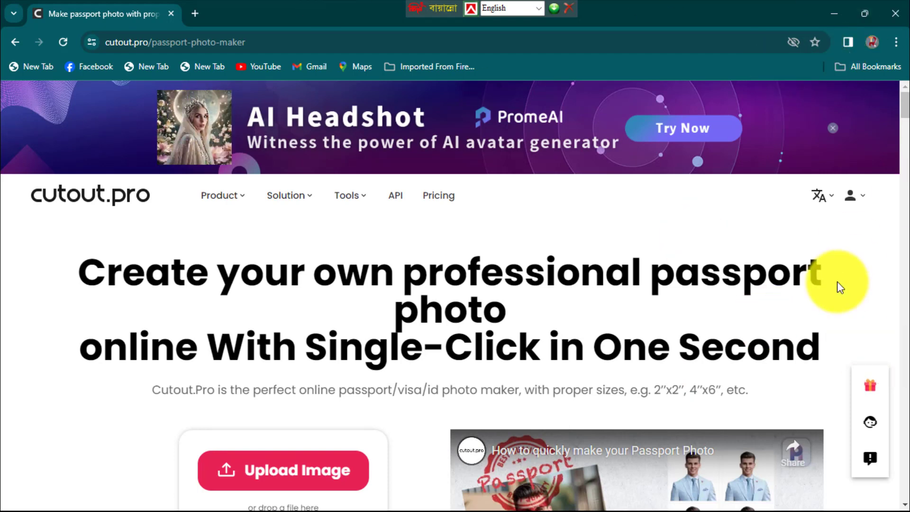
# Upload the smiling man's photo from the Desktop to Passport Photo Maker
pyautogui.scroll(-3, 900, 114)
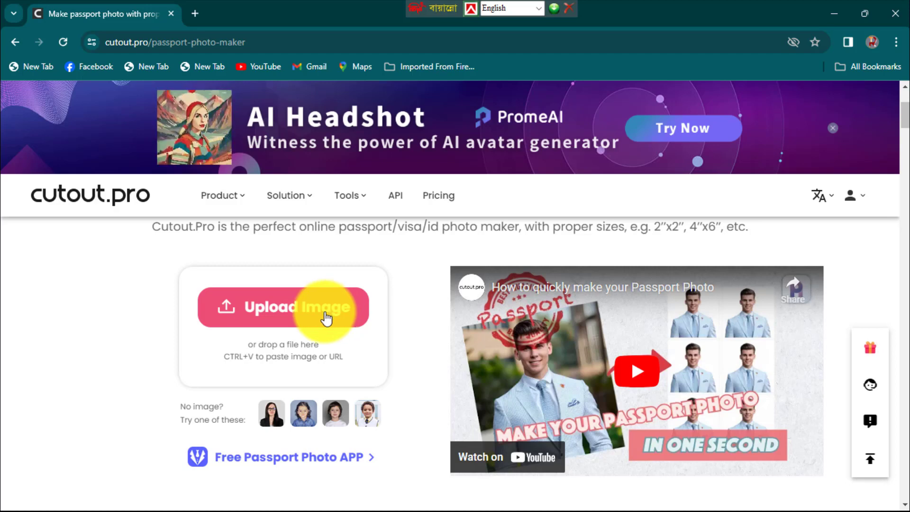
pyautogui.click(326, 318)
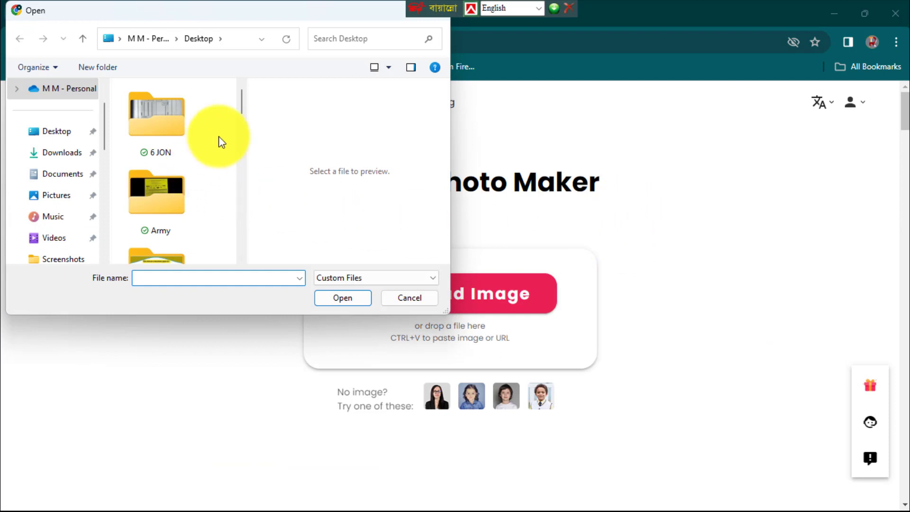
pyautogui.moveTo(244, 110); pyautogui.dragTo(245, 129)
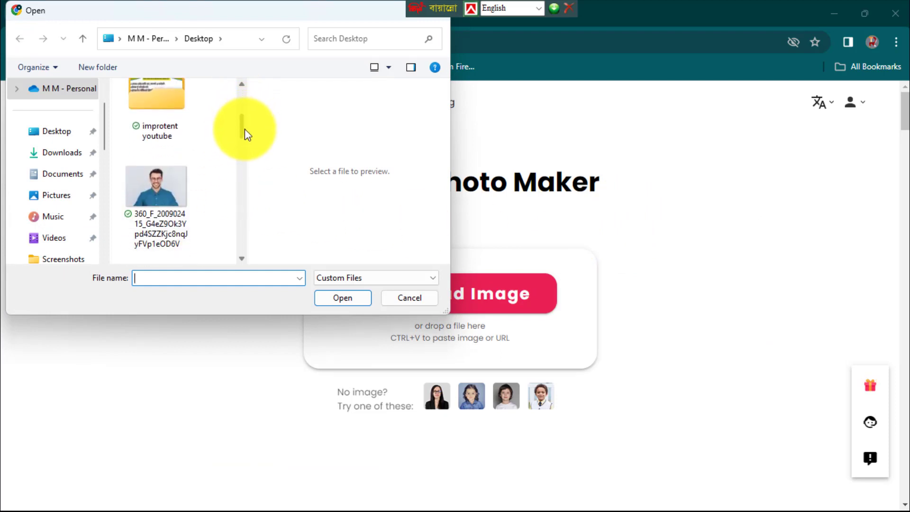
pyautogui.click(163, 185)
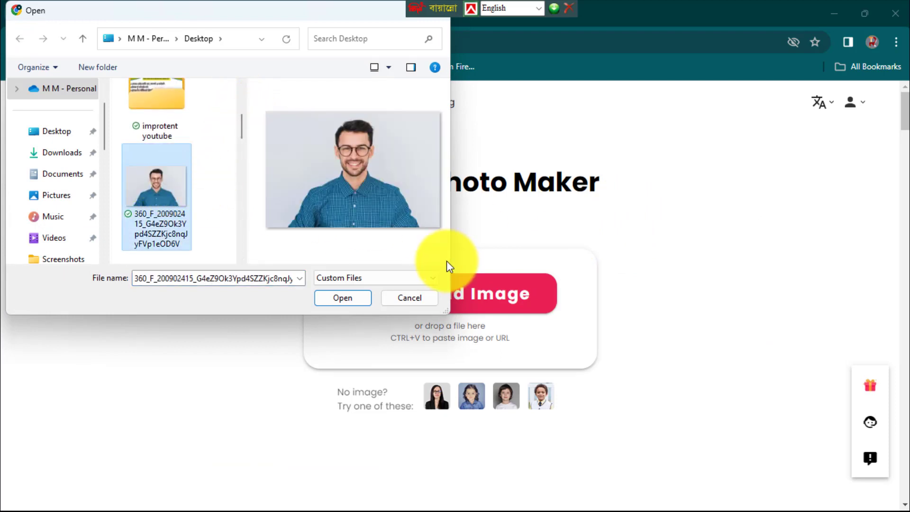
pyautogui.click(354, 306)
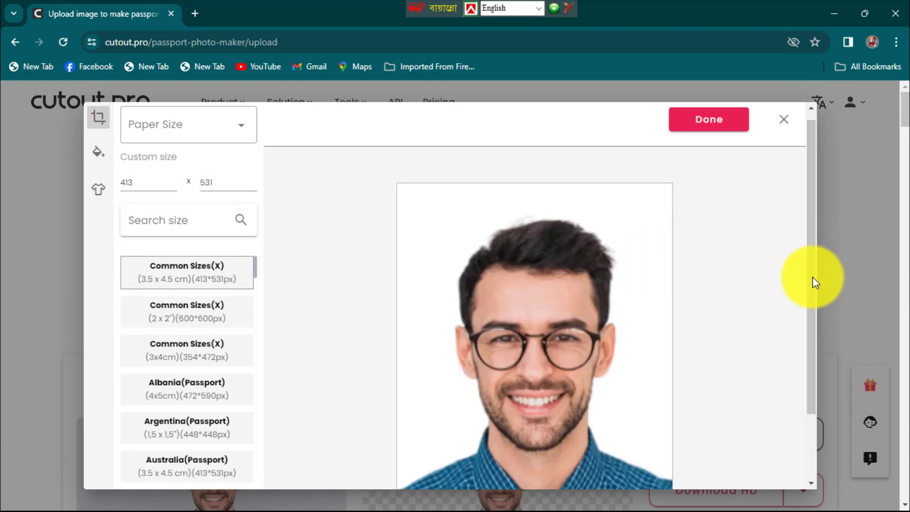
# Apply the light blue classical background colour to the photo
pyautogui.scroll(1, 809, 275)
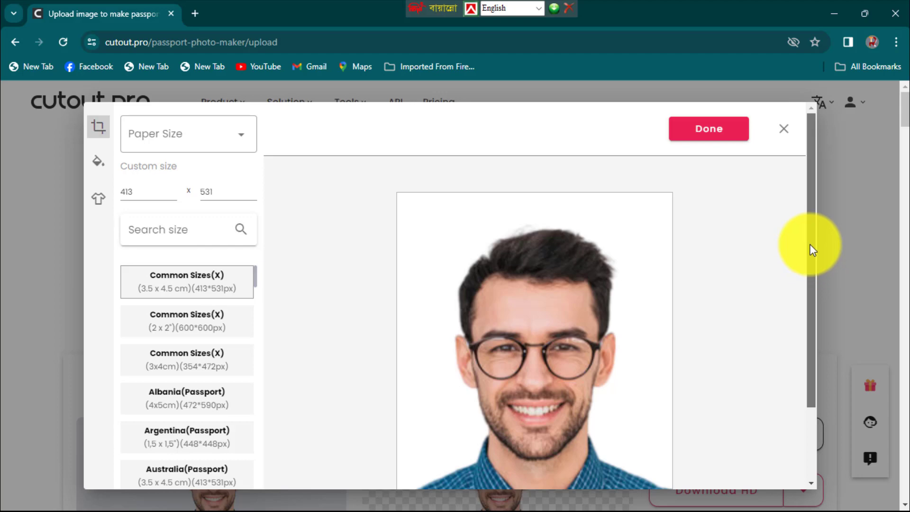
pyautogui.click(98, 166)
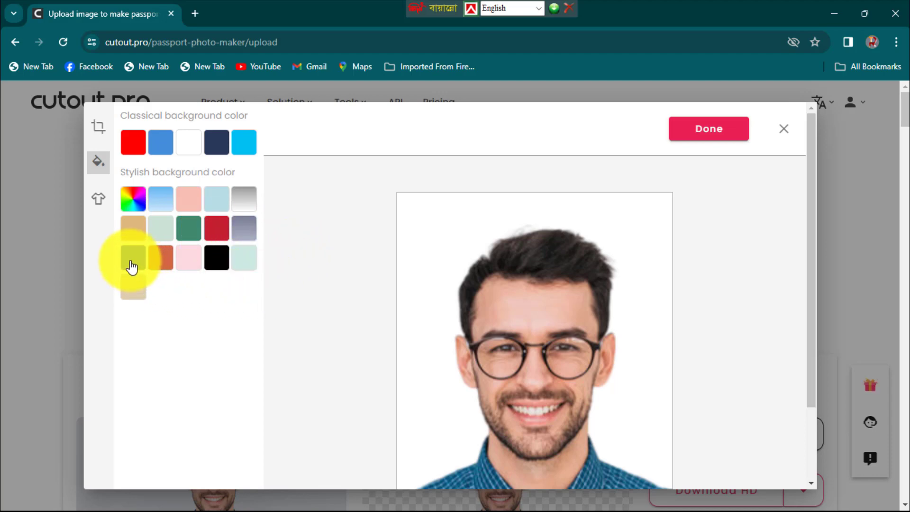
pyautogui.click(162, 143)
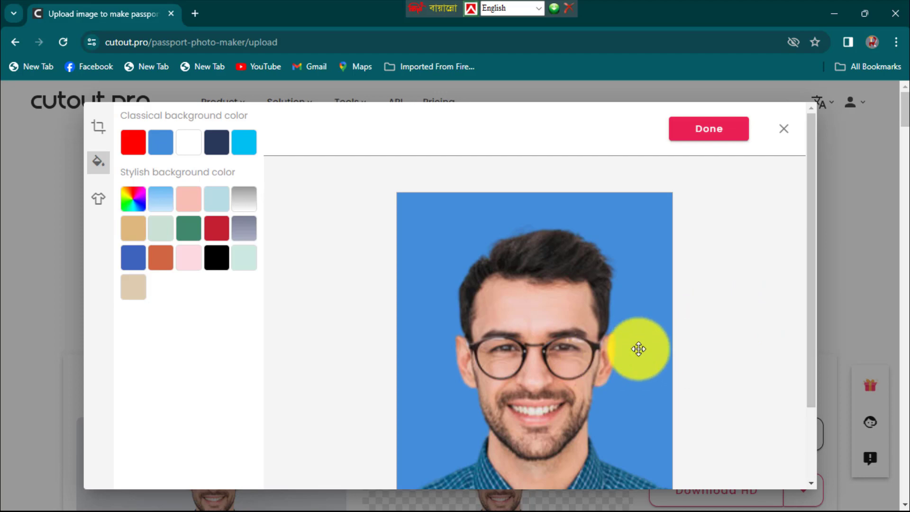
# Switch the background to the royal blue stylish background colour
pyautogui.click(133, 269)
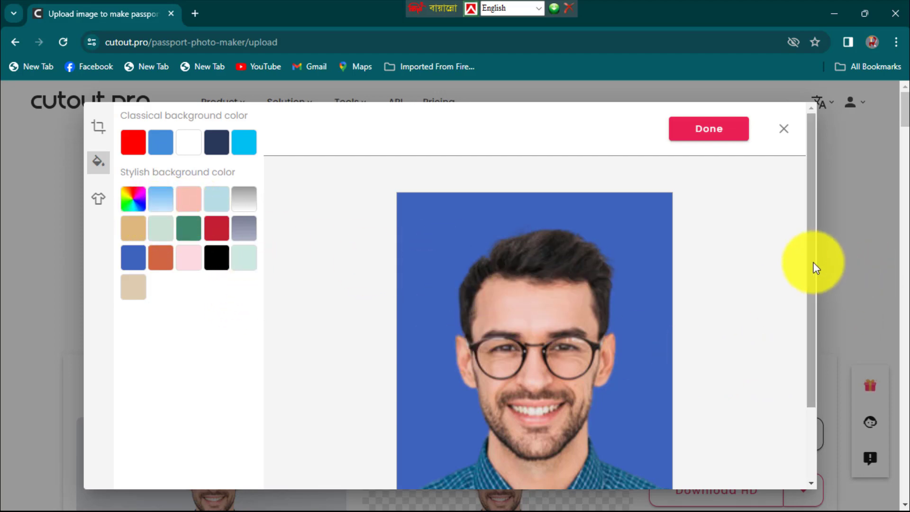
pyautogui.moveTo(814, 260)
pyautogui.mouseDown()
pyautogui.moveTo(812, 352)
pyautogui.moveTo(811, 265)
pyautogui.mouseUp()
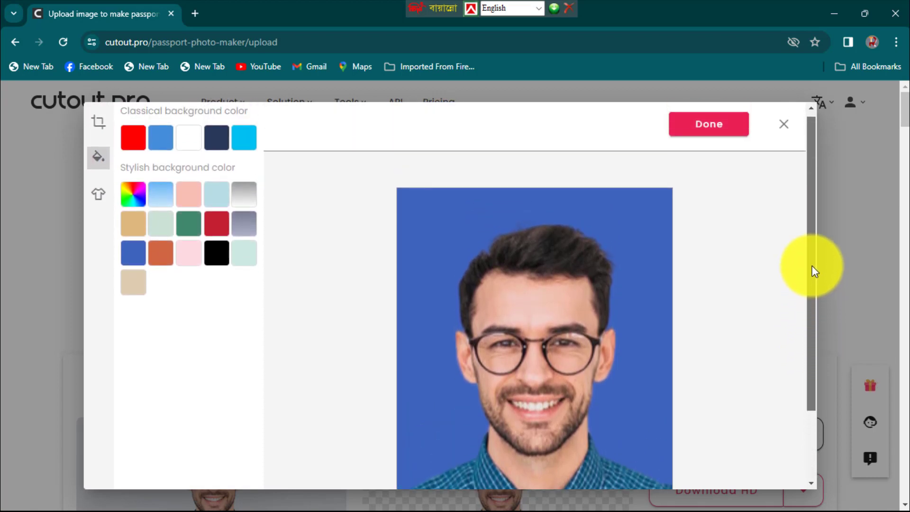
# Try the beige suit with tie and the navy buttoned jacket outfits on the man
pyautogui.click(99, 200)
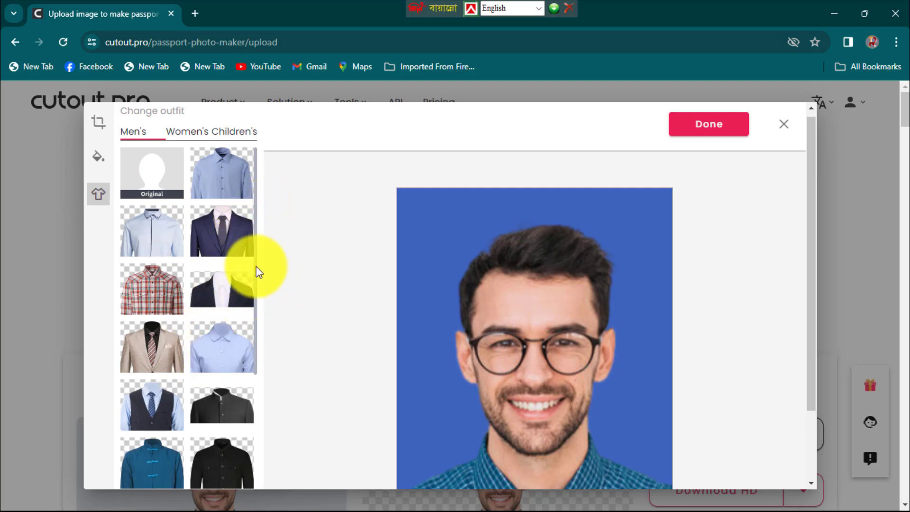
pyautogui.moveTo(258, 273); pyautogui.dragTo(260, 304)
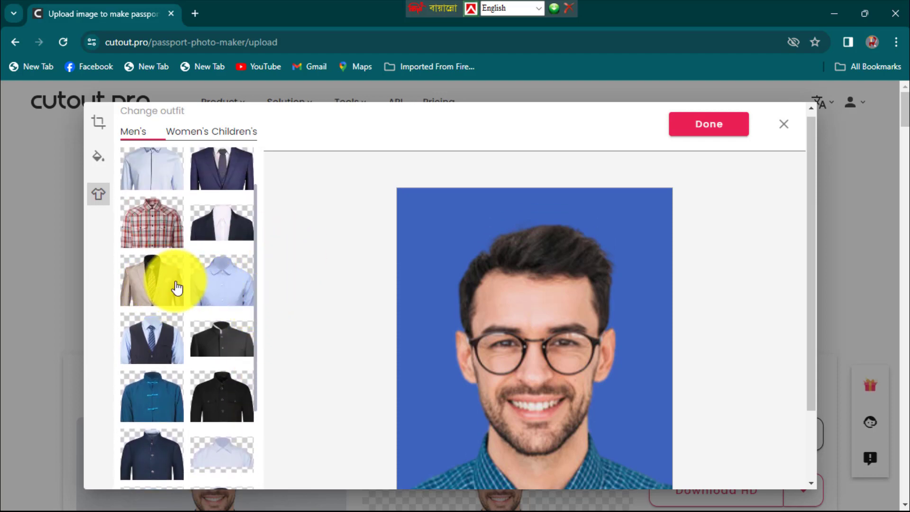
pyautogui.click(158, 287)
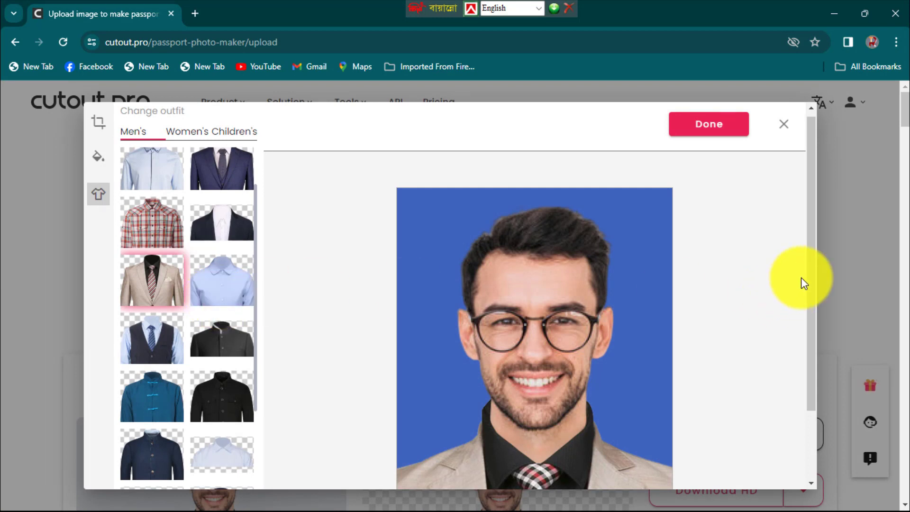
pyautogui.scroll(-1, 814, 285)
pyautogui.scroll(-2, 816, 304)
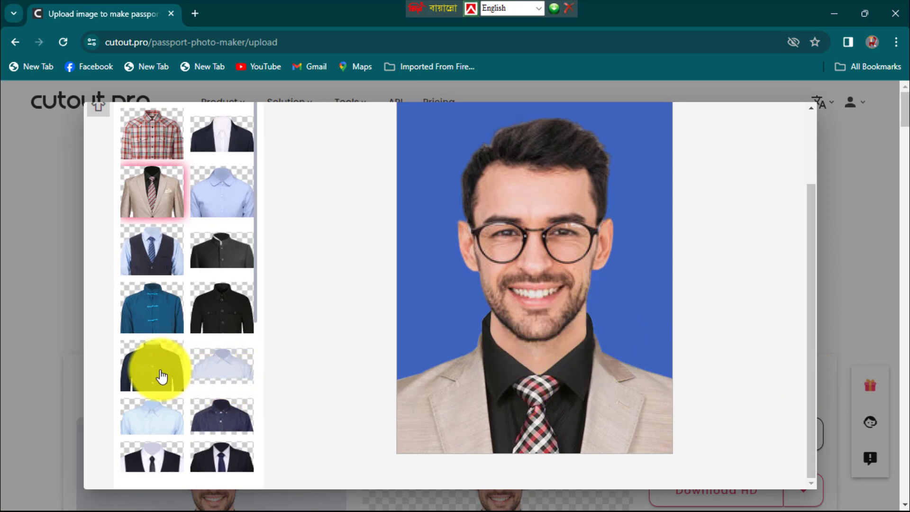
pyautogui.click(161, 376)
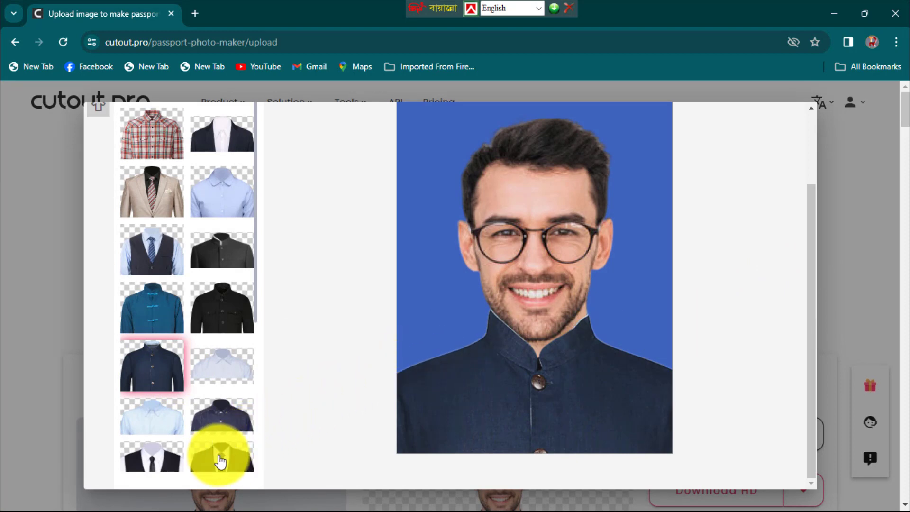
# Dress the man in the dark suit with tie and check the result
pyautogui.click(220, 460)
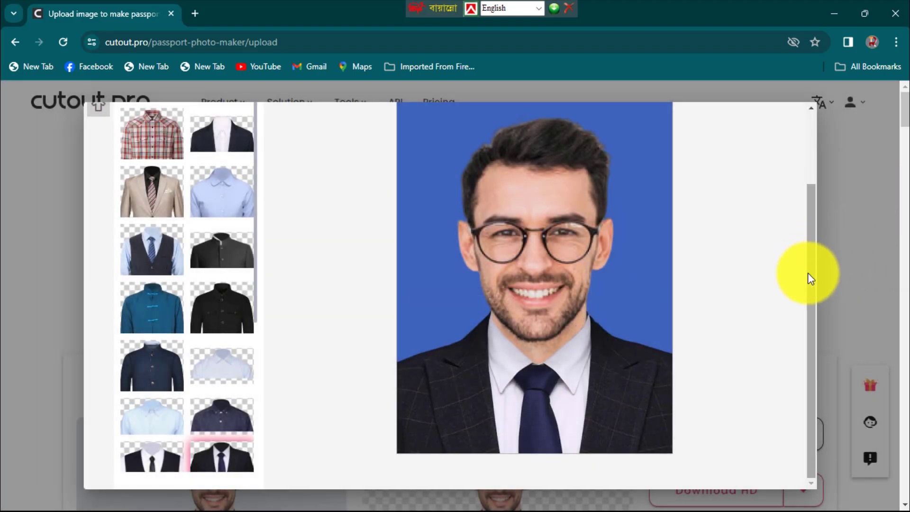
pyautogui.moveTo(809, 278)
pyautogui.mouseDown()
pyautogui.moveTo(810, 214)
pyautogui.moveTo(808, 294)
pyautogui.moveTo(796, 219)
pyautogui.mouseUp()
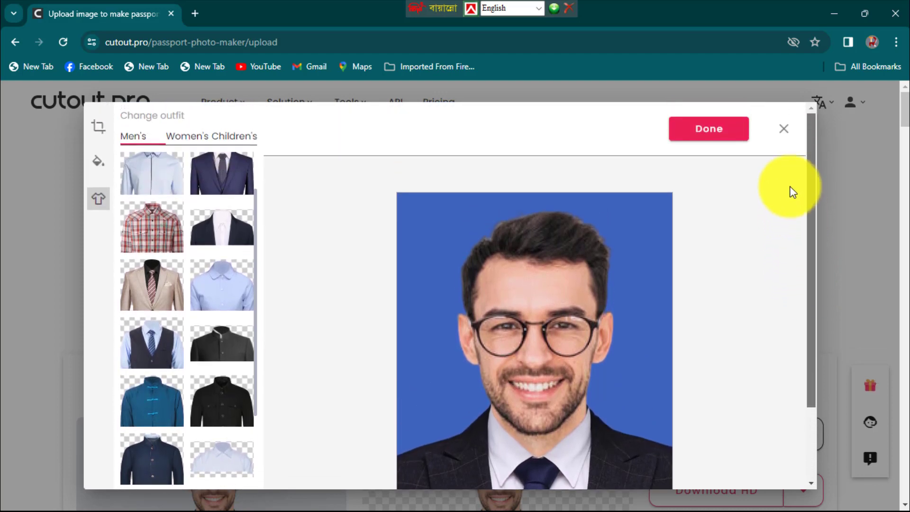
pyautogui.scroll(-1, 791, 202)
pyautogui.scroll(1, 791, 218)
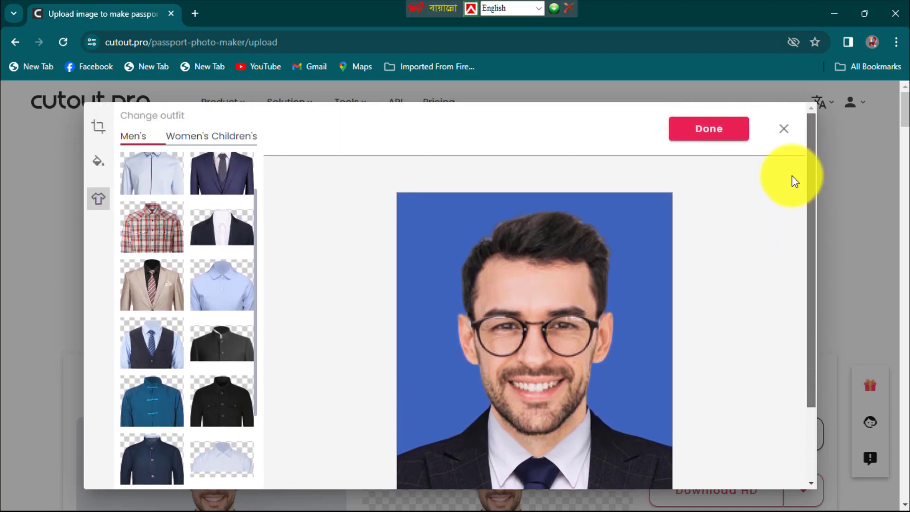
pyautogui.moveTo(796, 219); pyautogui.dragTo(801, 250)
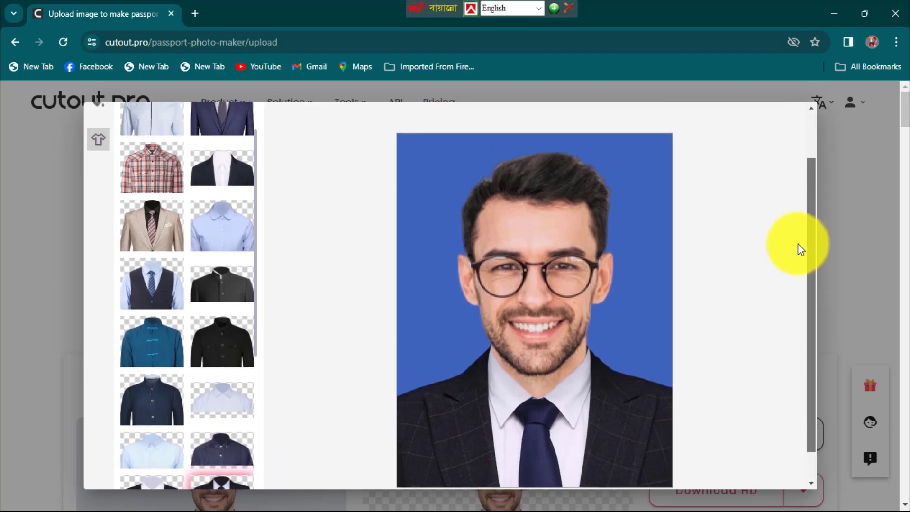
pyautogui.scroll(2, 796, 237)
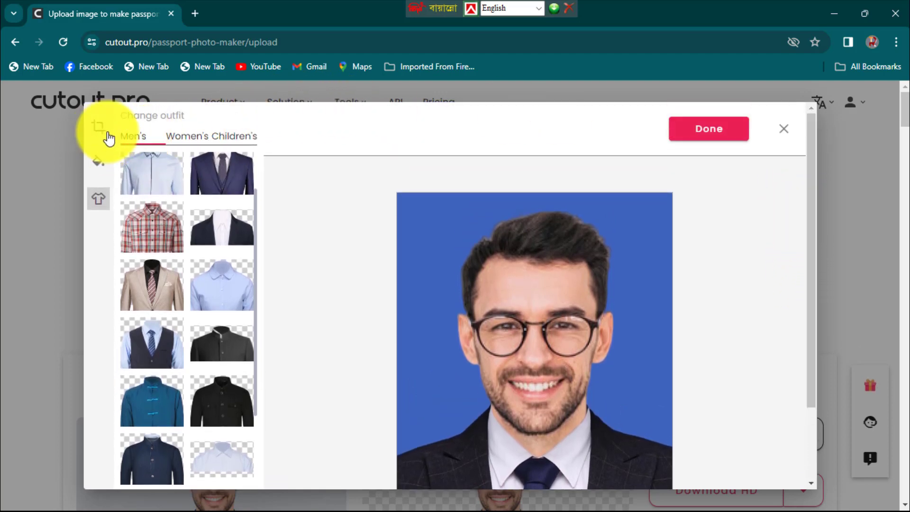
# Set the paper size to 3.5 x 5 inch (3R)(L), then preview the 7 x 5 inch sheet
pyautogui.click(99, 129)
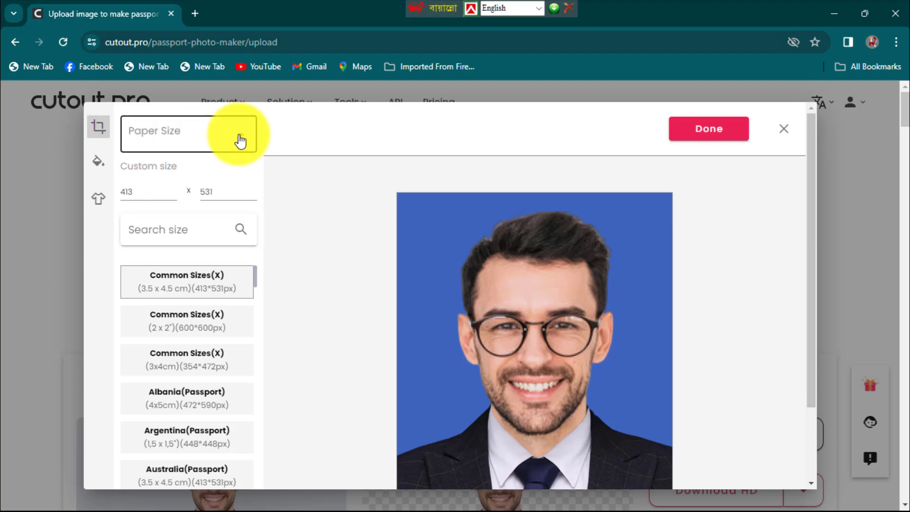
pyautogui.click(241, 141)
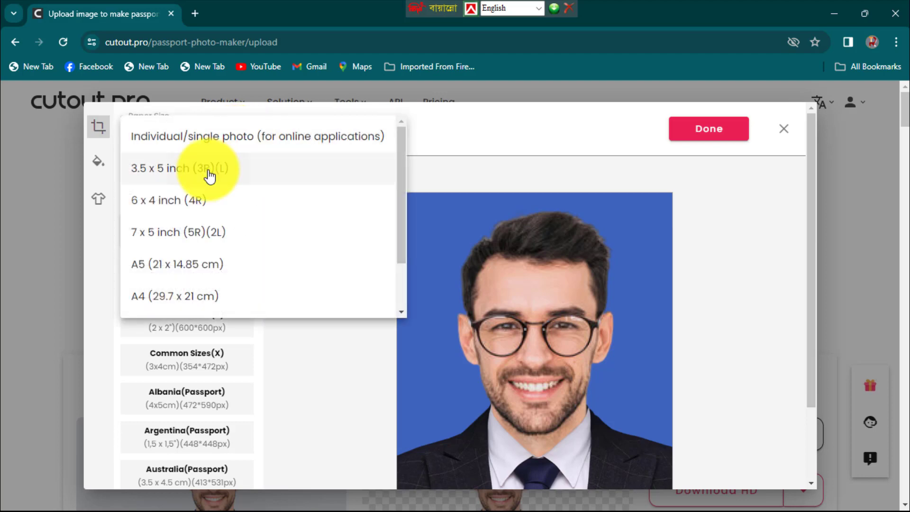
pyautogui.click(211, 171)
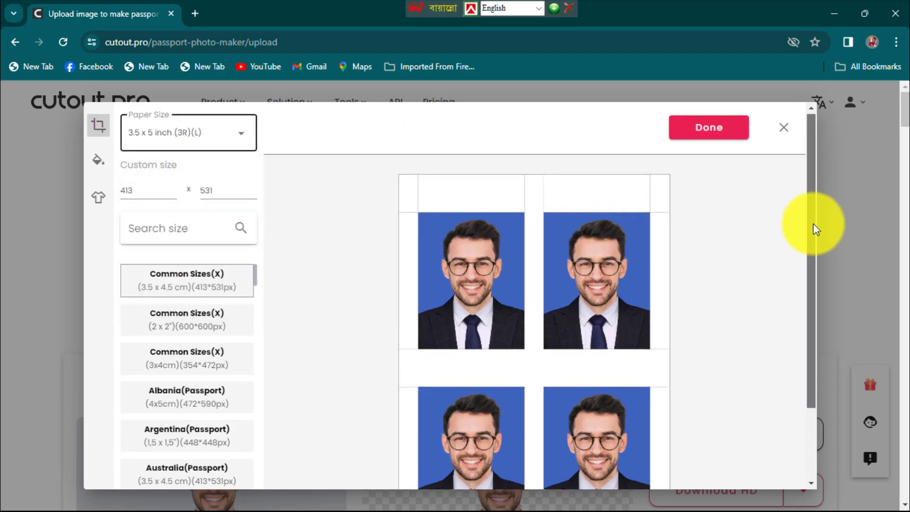
pyautogui.moveTo(812, 228); pyautogui.dragTo(812, 199)
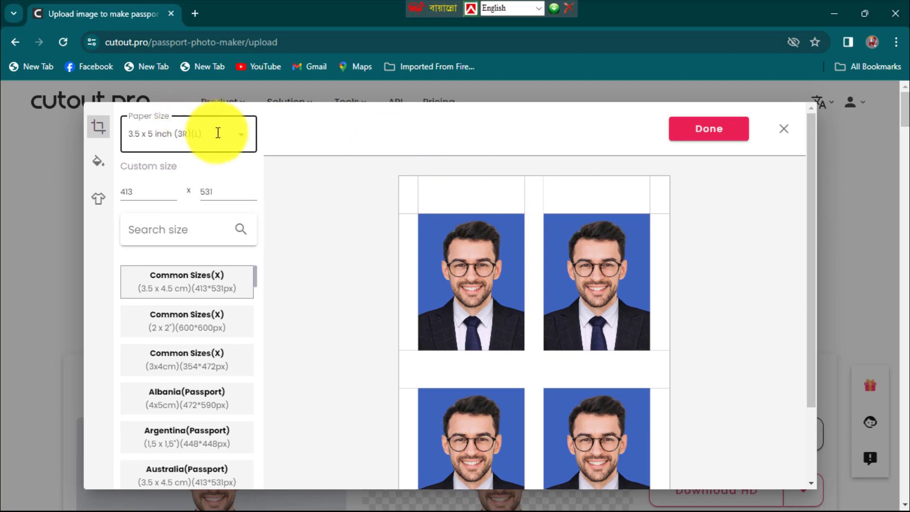
pyautogui.click(243, 136)
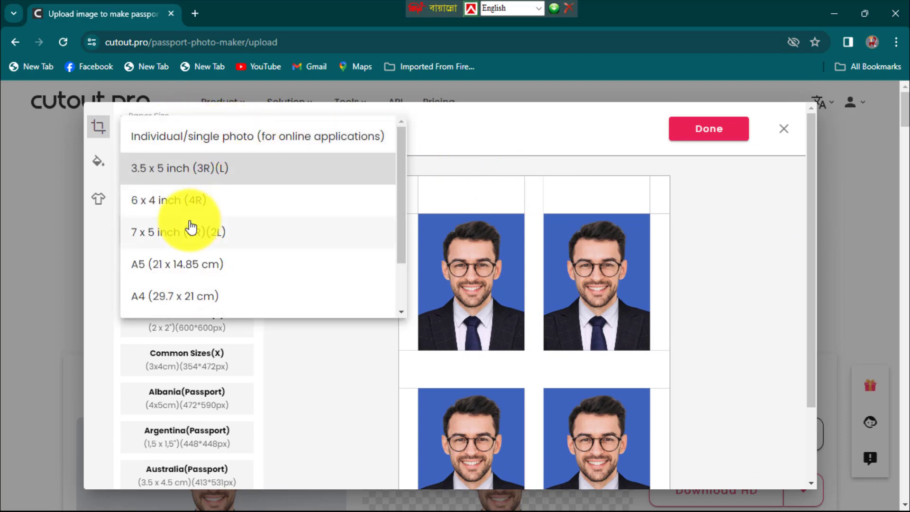
pyautogui.click(201, 240)
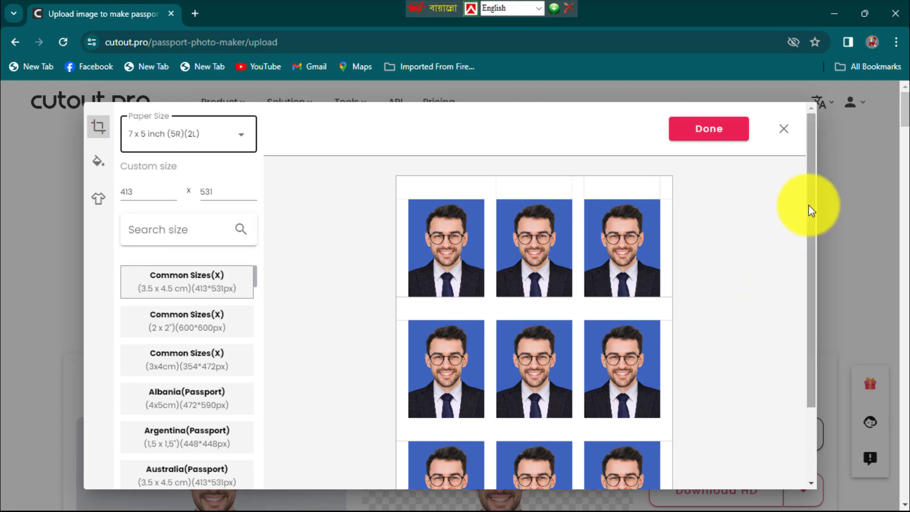
pyautogui.moveTo(810, 208)
pyautogui.mouseDown()
pyautogui.moveTo(821, 290)
pyautogui.moveTo(813, 193)
pyautogui.moveTo(822, 282)
pyautogui.moveTo(791, 213)
pyautogui.mouseUp()
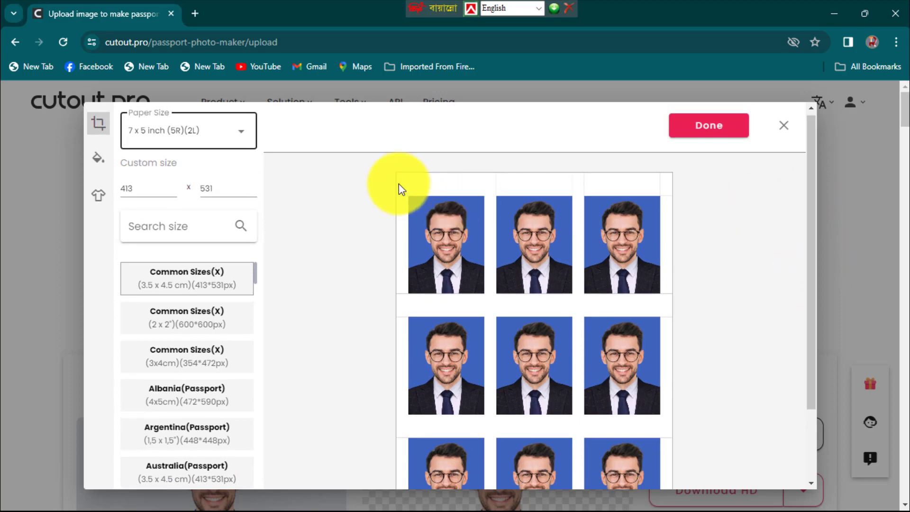
# Preview the A4 sheet layout, then return to the 3.5 x 5 inch (3R)(L) sheet
pyautogui.click(240, 141)
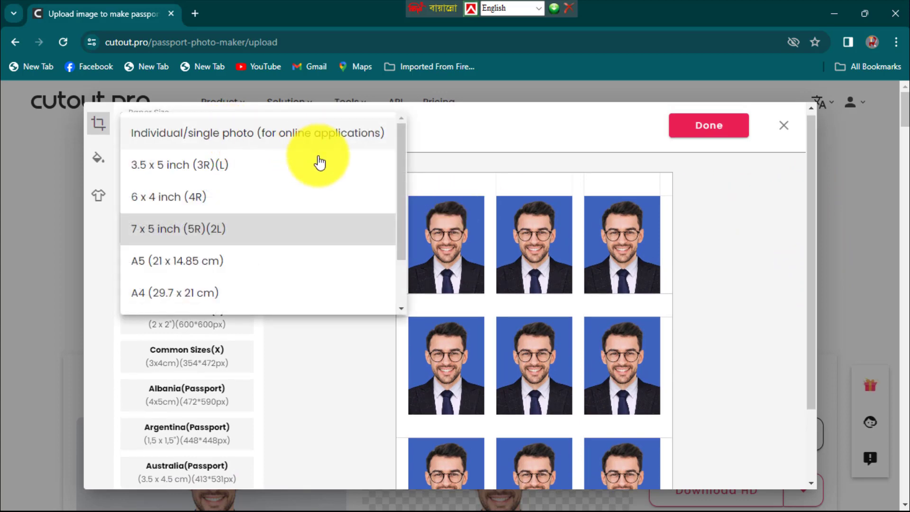
pyautogui.click(228, 297)
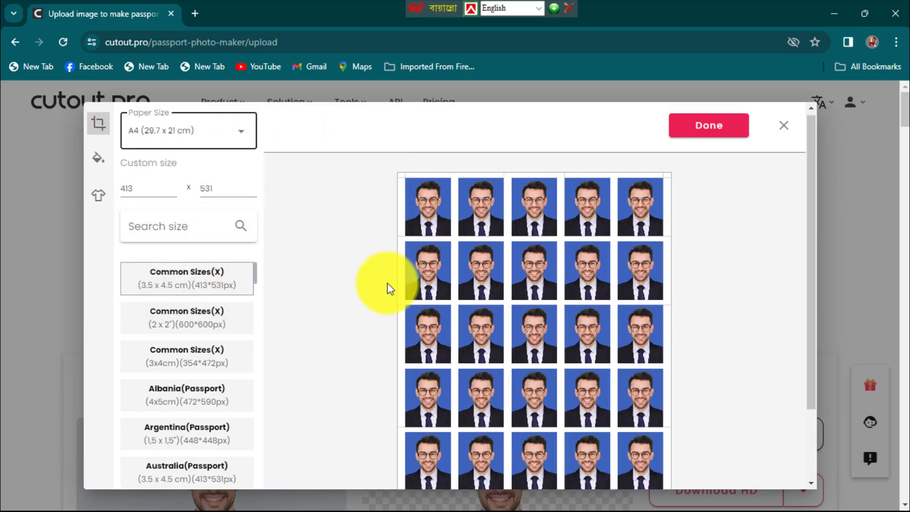
pyautogui.moveTo(811, 212)
pyautogui.mouseDown()
pyautogui.moveTo(816, 244)
pyautogui.moveTo(805, 197)
pyautogui.mouseUp()
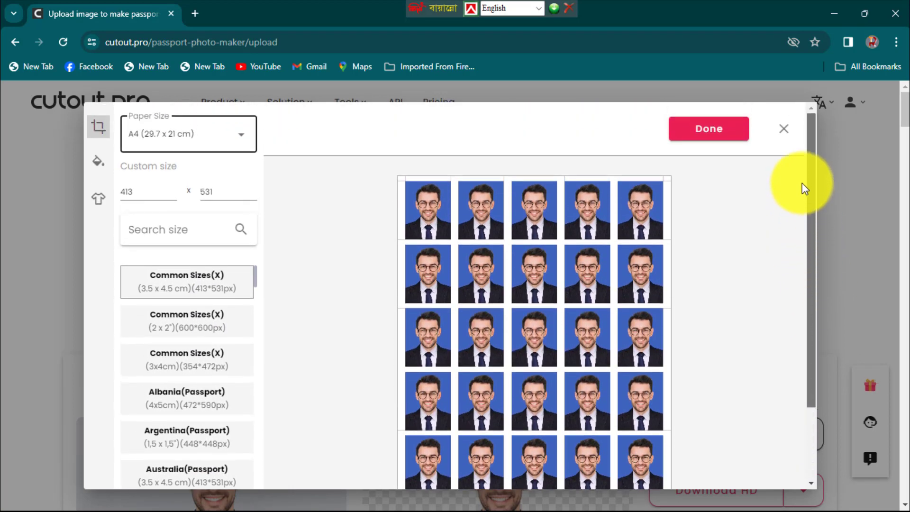
pyautogui.scroll(-1, 807, 209)
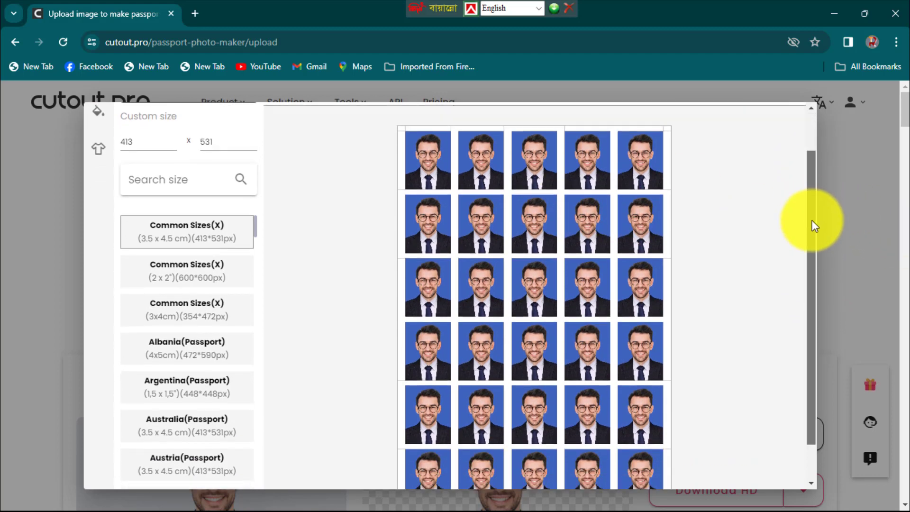
pyautogui.moveTo(810, 206); pyautogui.dragTo(811, 220)
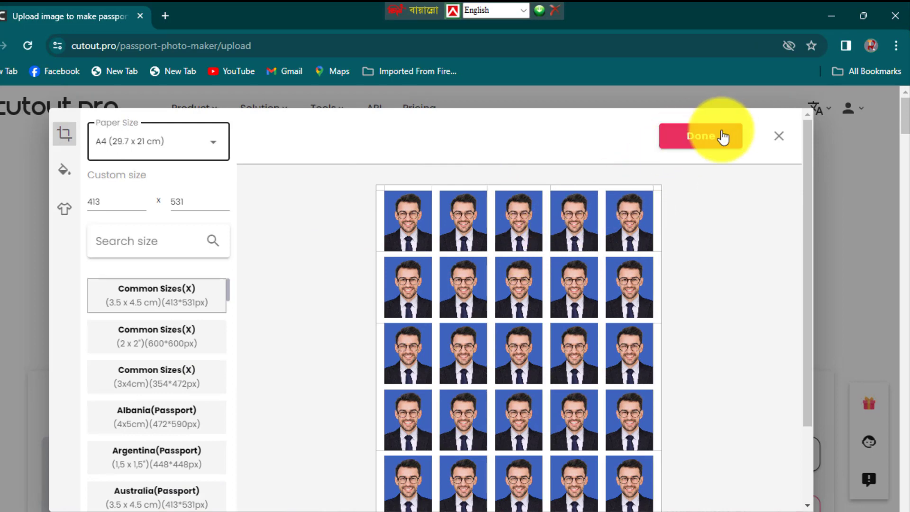
pyautogui.moveTo(808, 234)
pyautogui.mouseDown()
pyautogui.moveTo(808, 309)
pyautogui.moveTo(804, 217)
pyautogui.mouseUp()
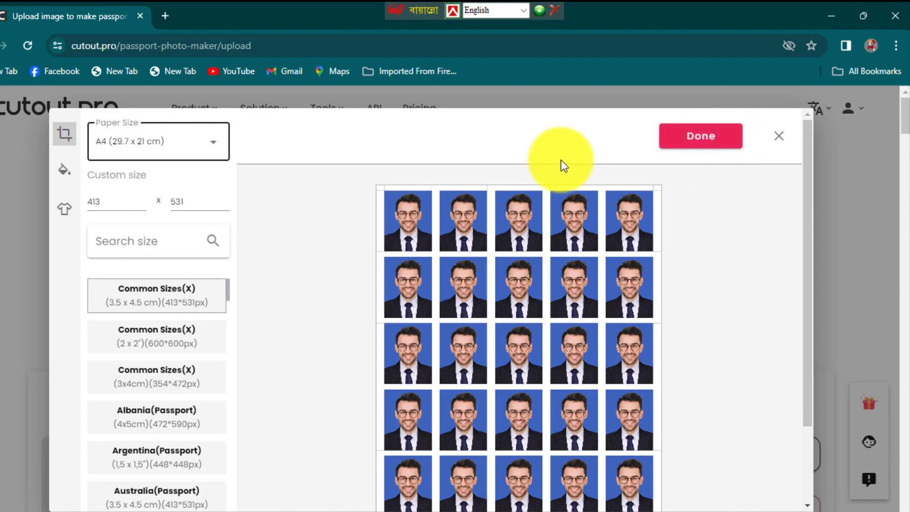
pyautogui.click(211, 147)
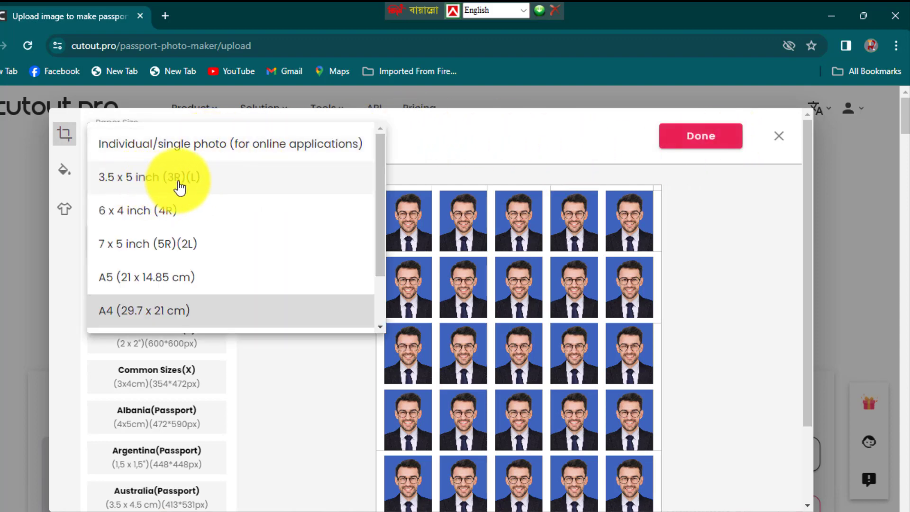
pyautogui.click(179, 188)
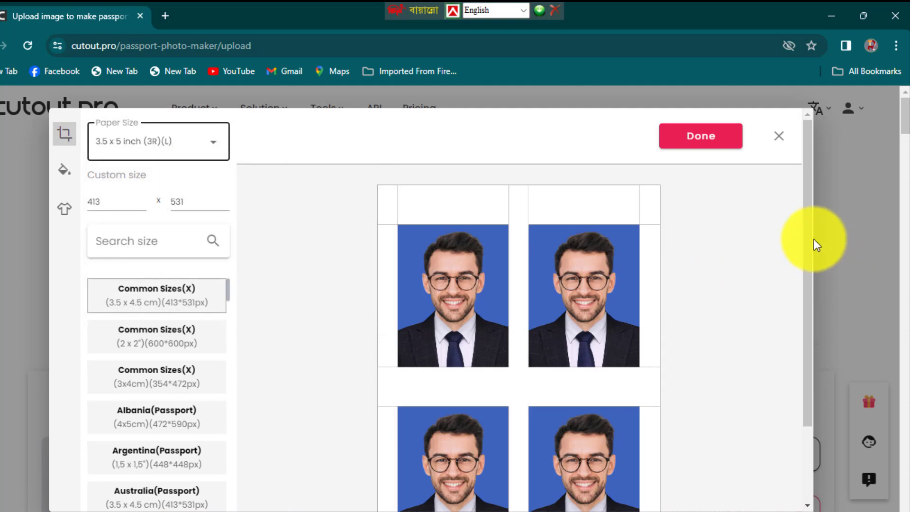
pyautogui.moveTo(808, 244)
pyautogui.mouseDown()
pyautogui.moveTo(807, 306)
pyautogui.moveTo(802, 220)
pyautogui.mouseUp()
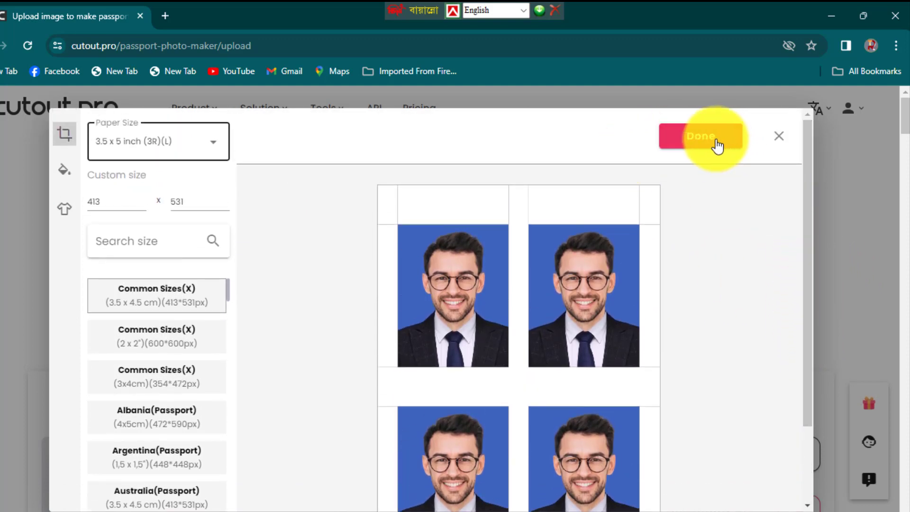
# Apply the four-up layout and bring the 1050 x 1500 result and Download HD into view
pyautogui.click(717, 142)
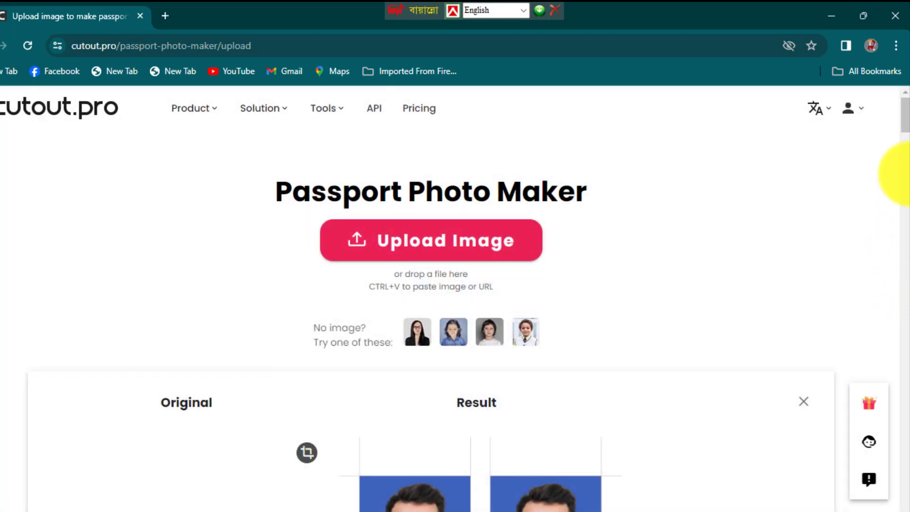
pyautogui.moveTo(903, 124); pyautogui.dragTo(903, 149)
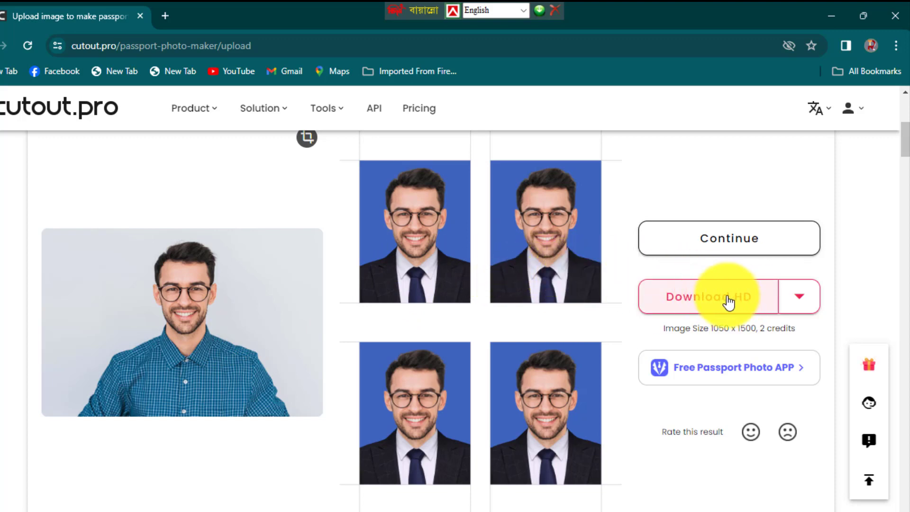
# Download the HD four-up sheet as a 183 KB, 92%-quality JPG and open it in the viewer
pyautogui.click(798, 298)
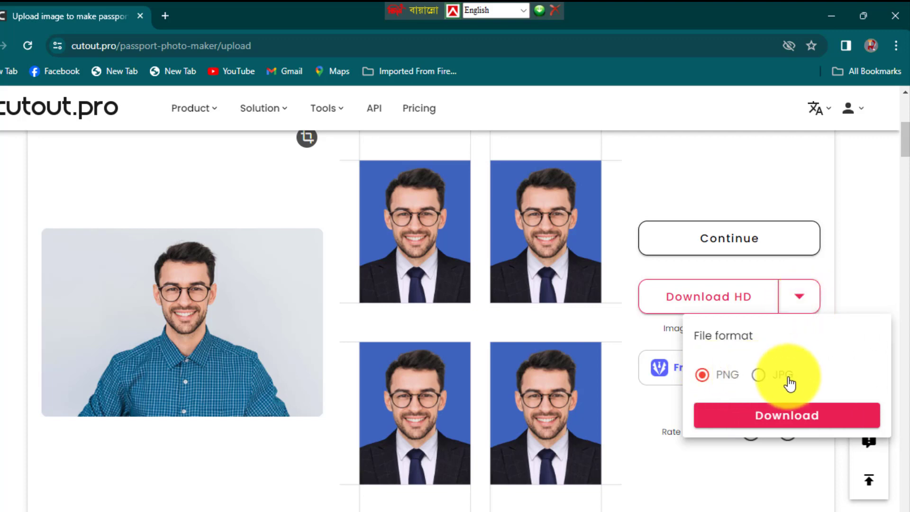
pyautogui.click(760, 375)
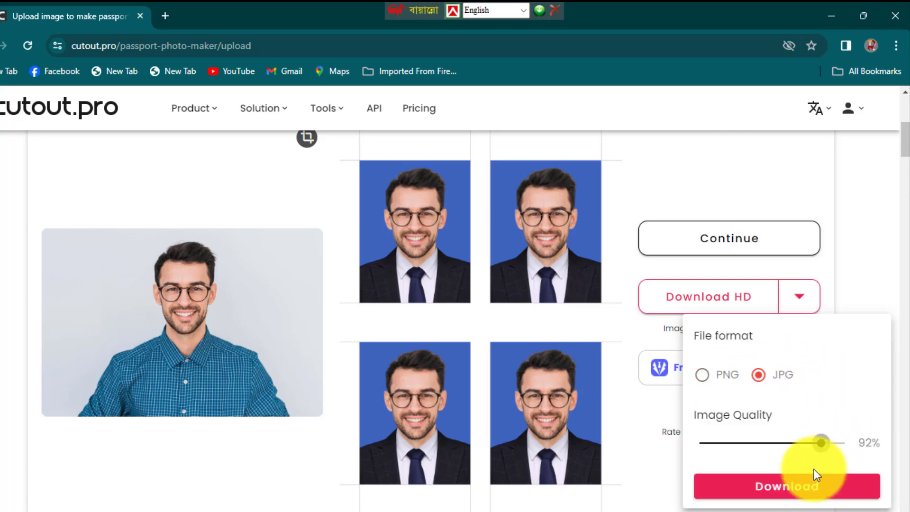
pyautogui.click(802, 490)
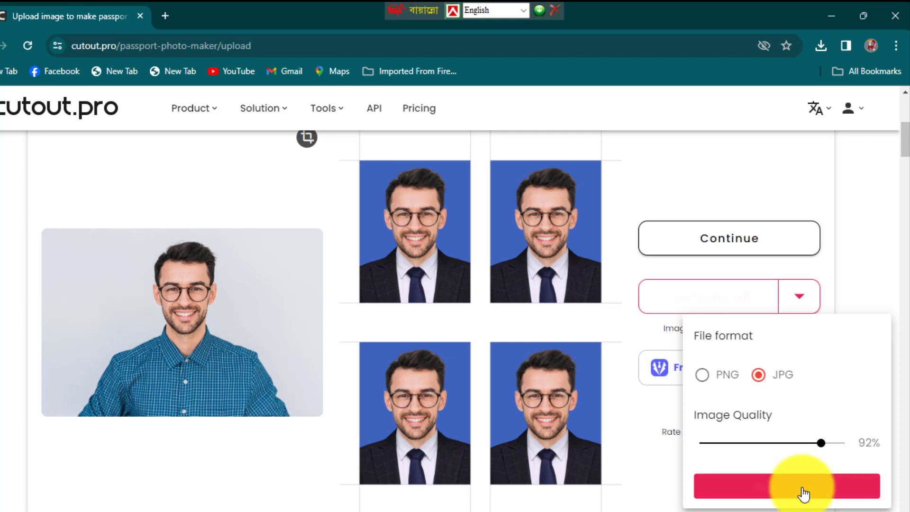
pyautogui.click(819, 47)
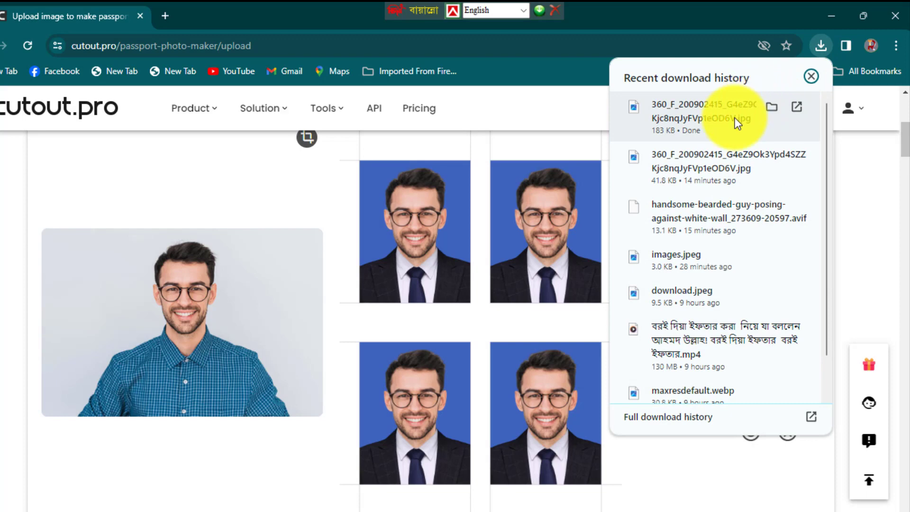
pyautogui.click(690, 122)
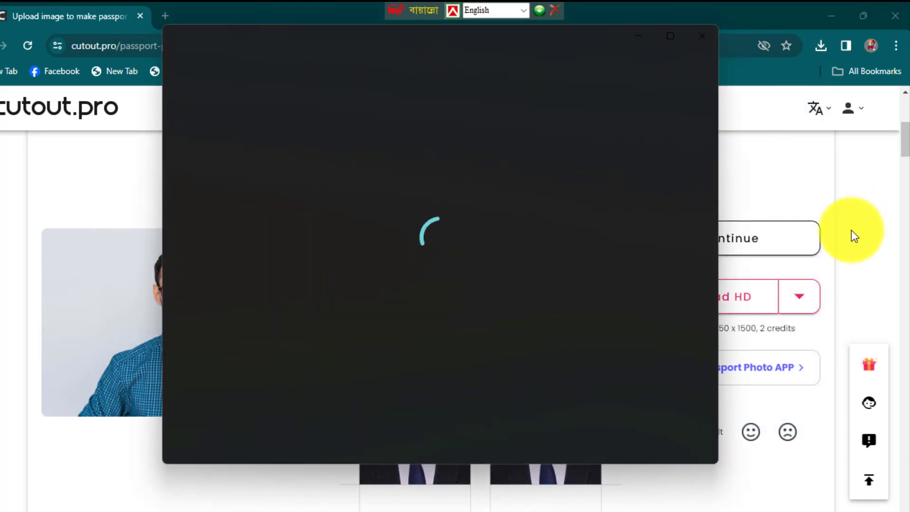